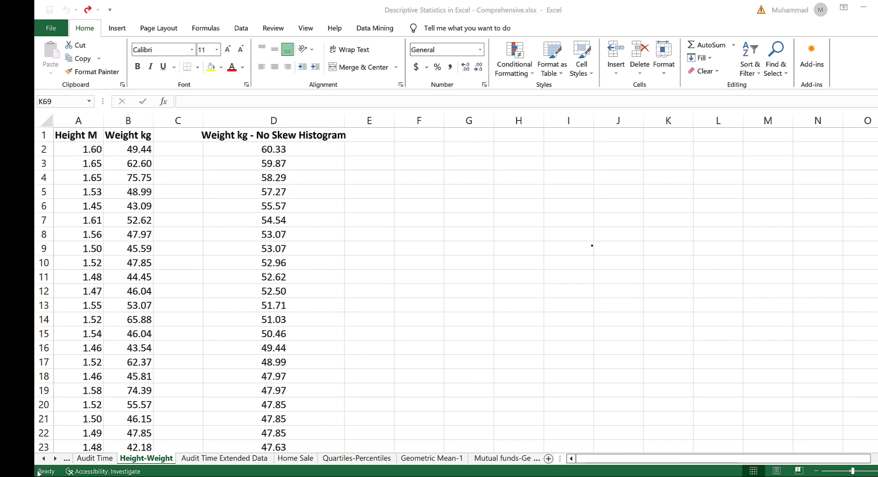
Step: Insert a histogram chart based on the full Weight kg data in column B
click(127, 134)
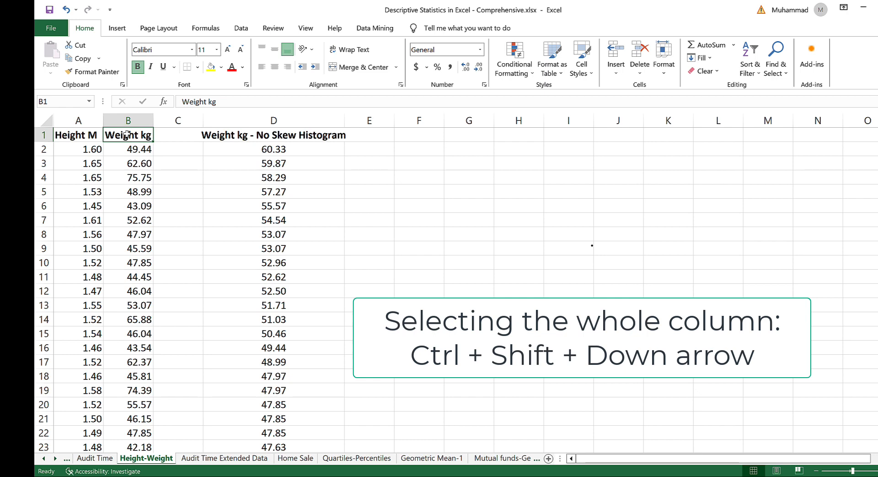
key(ctrl+shift+Down)
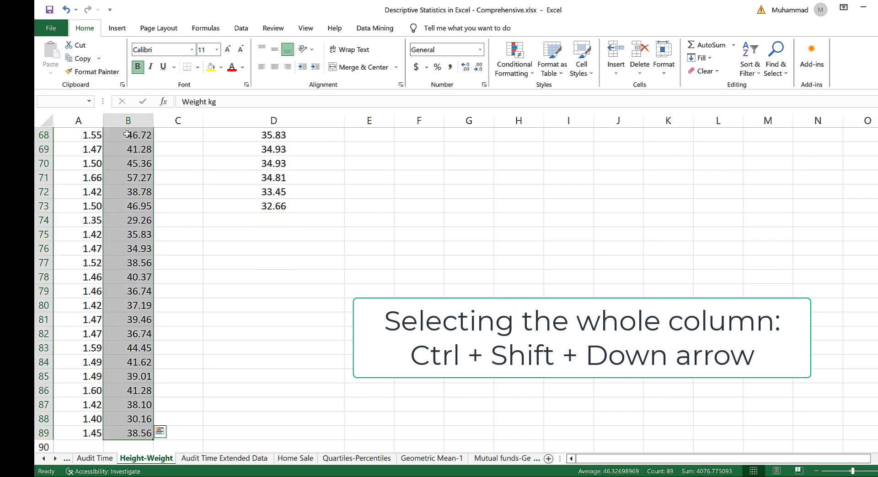
click(120, 29)
click(370, 54)
click(372, 91)
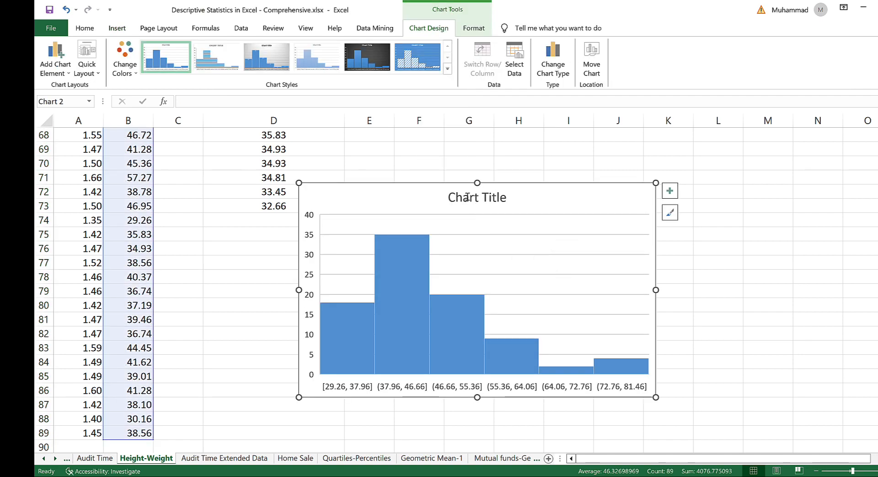
Step: Change the chart's title to Histogram
triple_click(451, 197)
text(Histogram)
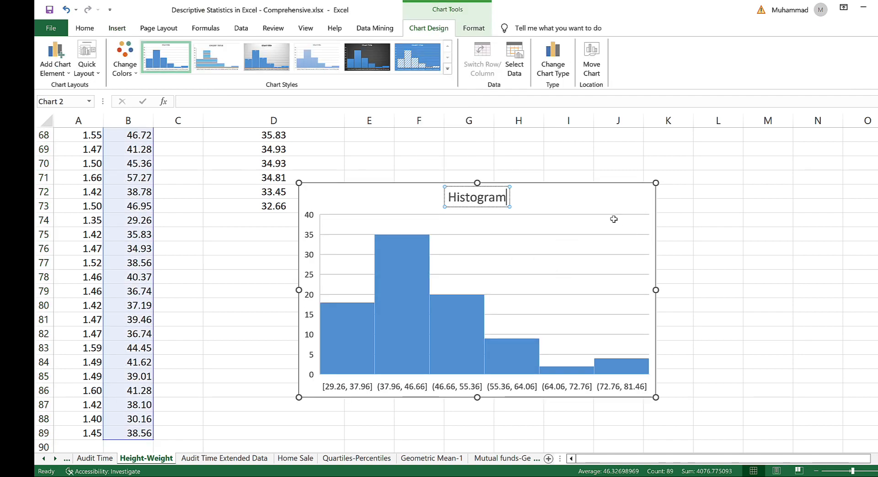
click(590, 201)
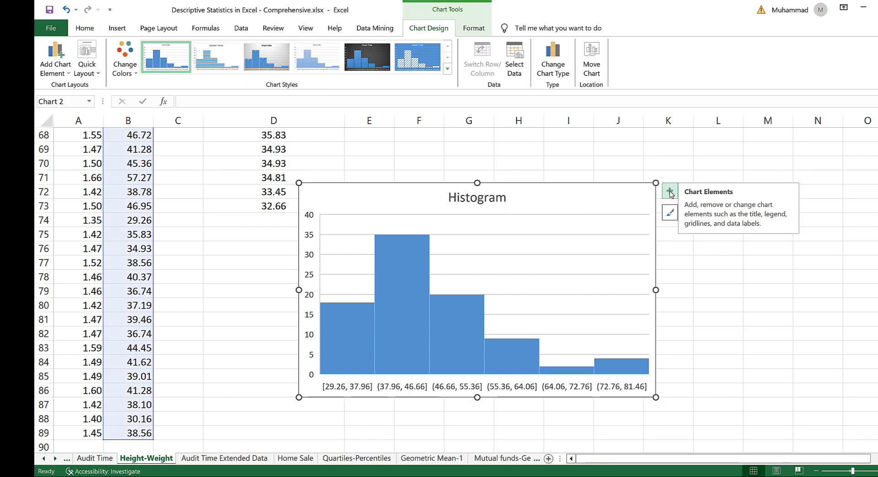
Step: Add axis titles to the histogram and name the horizontal one Weight
click(670, 192)
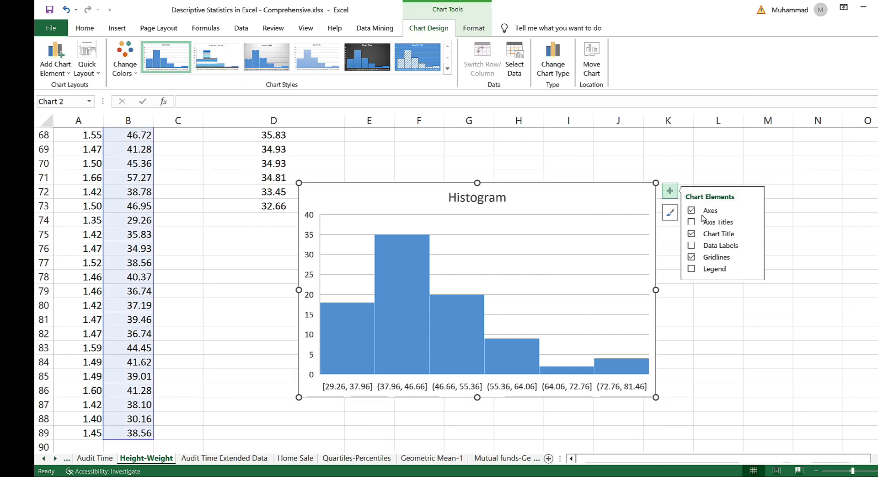
click(692, 223)
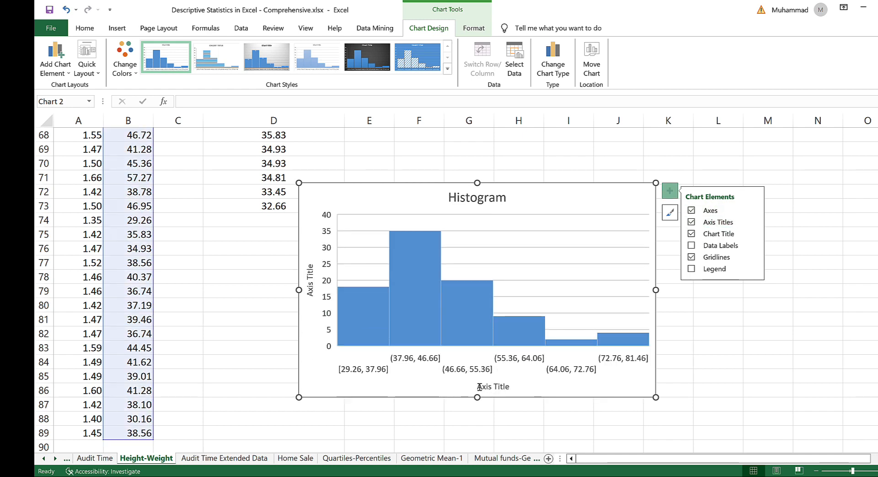
click(480, 386)
click(507, 384)
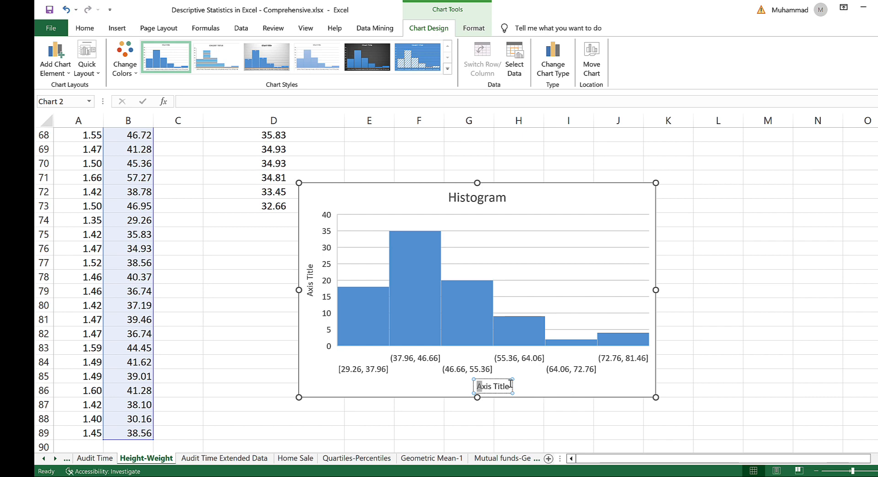
triple_click(508, 386)
text(Weight)
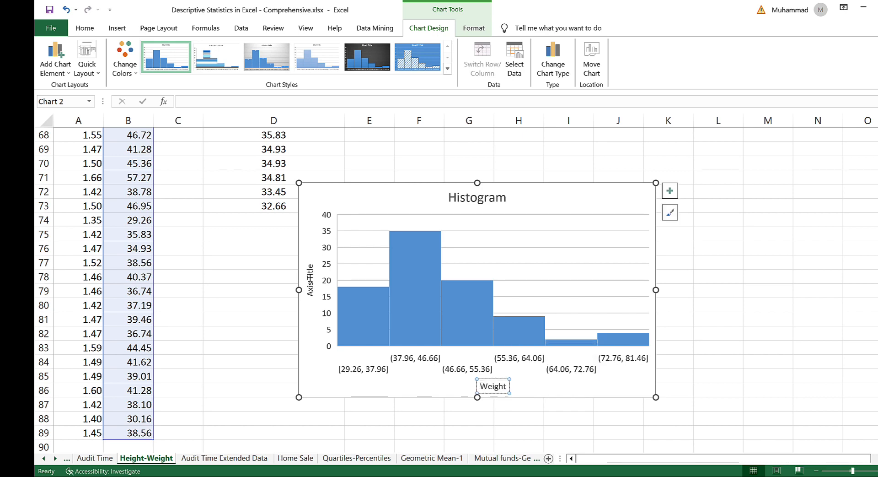
Step: Name the histogram's vertical axis title Frequency and deselect the chart
click(310, 278)
triple_click(310, 277)
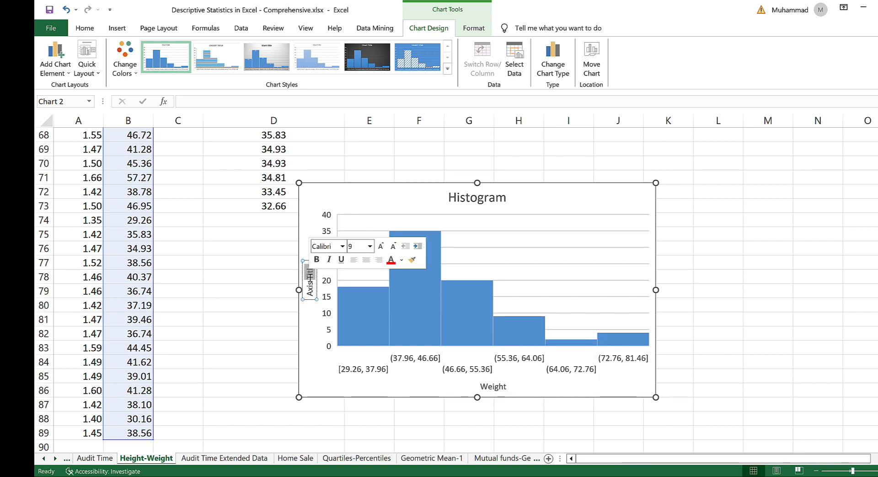
text(Frequency)
key(Escape)
key(Escape)
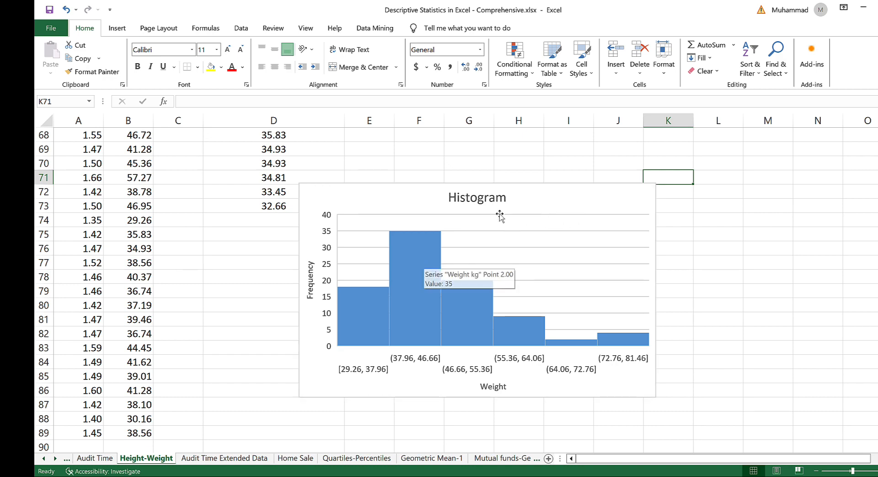
Step: Format the histogram's horizontal axis to group the weights by number of bins, set to 10
click(479, 370)
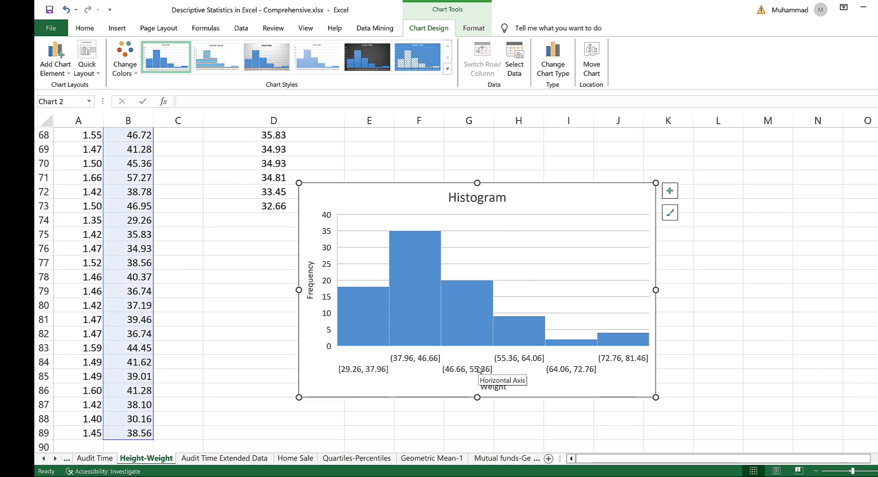
right_click(480, 370)
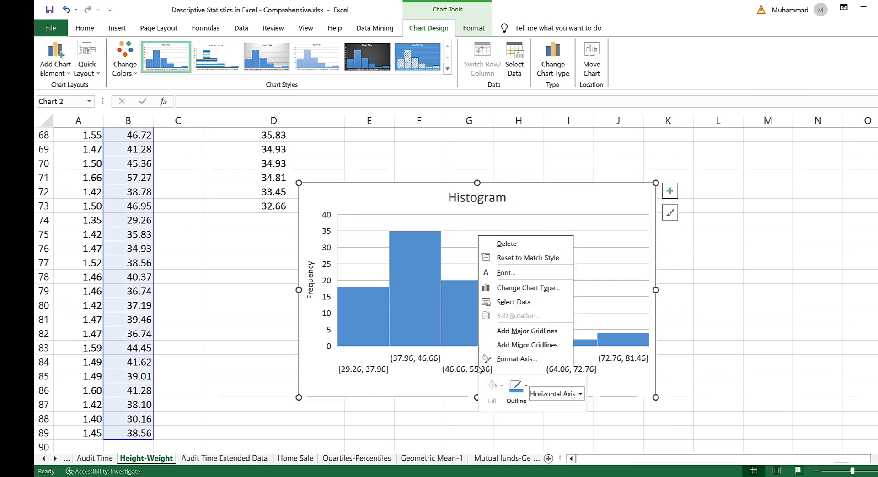
click(522, 360)
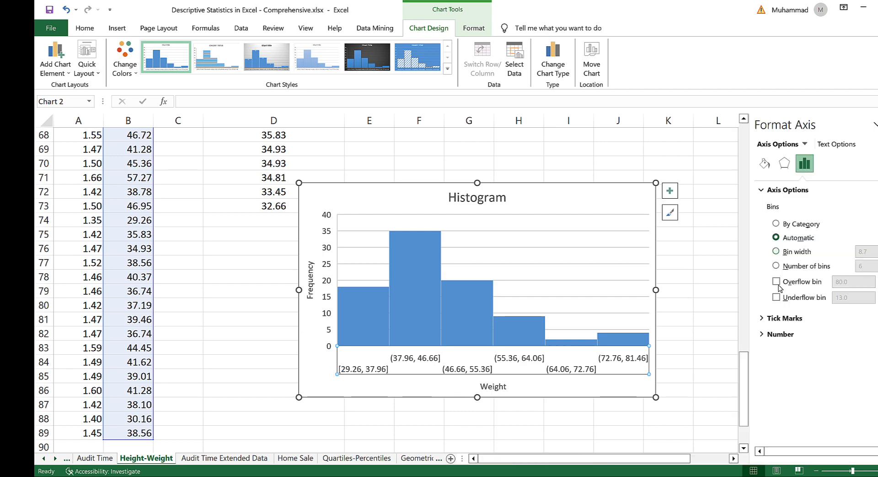
click(776, 266)
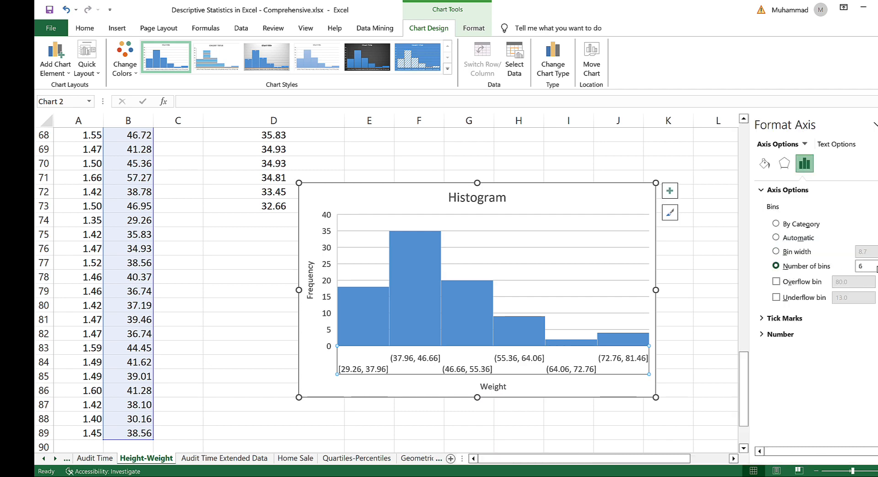
key(Return)
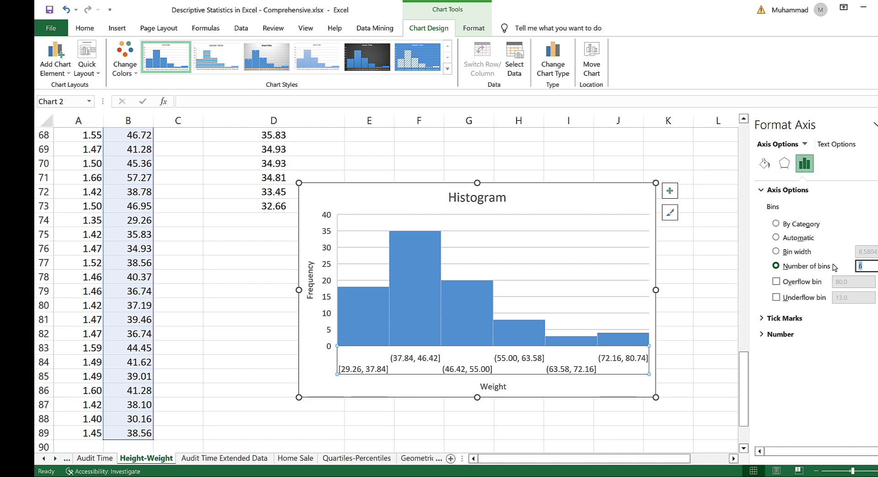
text(10)
key(Return)
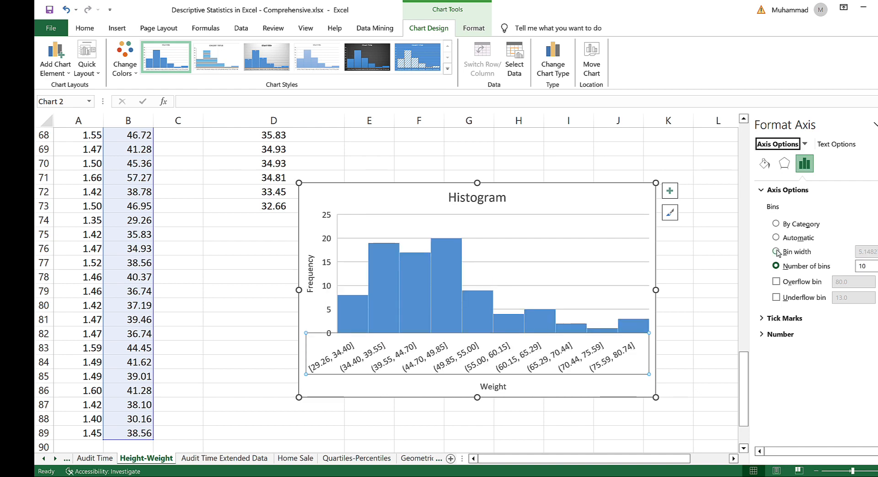
Step: Switch the horizontal axis bins to a fixed bin width of 6
click(776, 252)
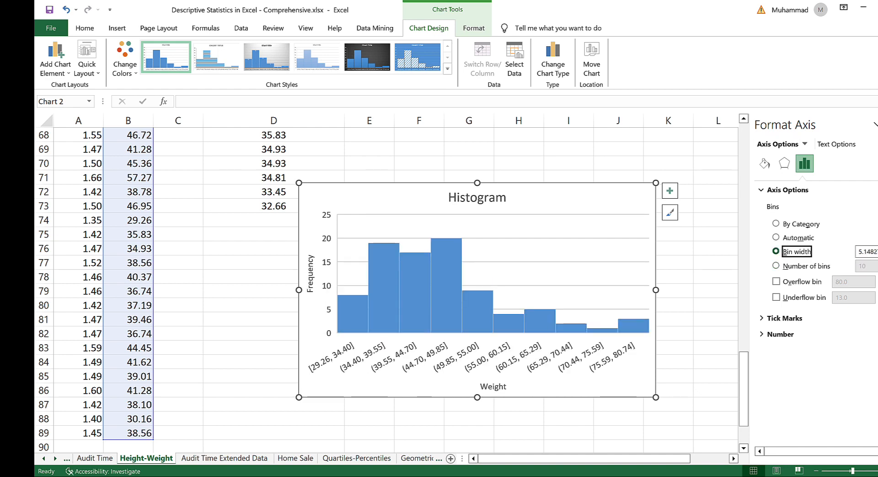
drag(877, 252, 825, 252)
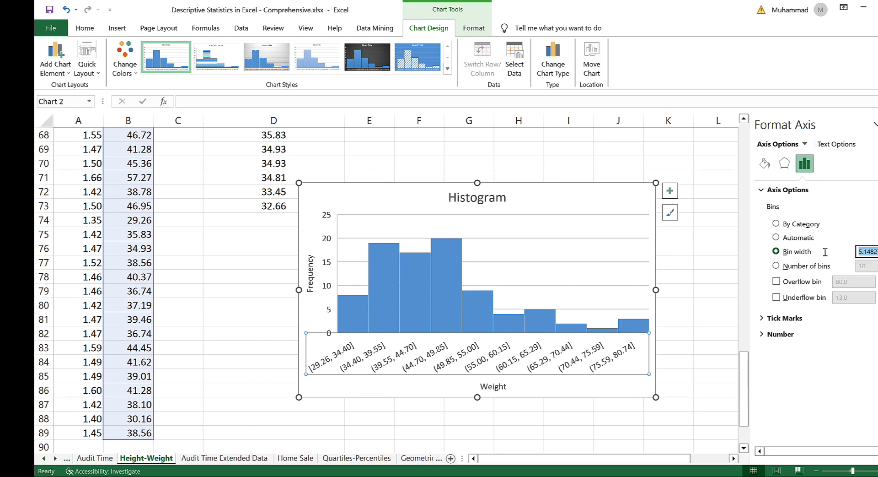
text(6)
key(Return)
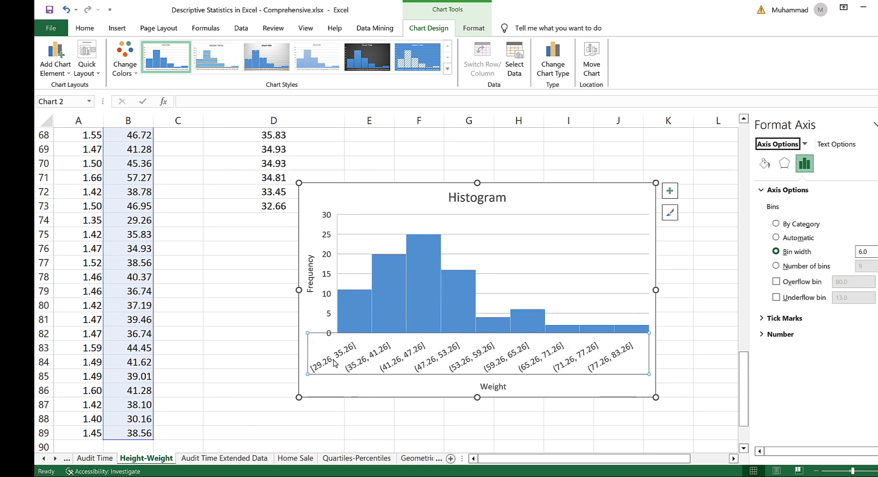
Step: Set the number format of the horizontal axis bin labels to 0 decimal places
click(780, 334)
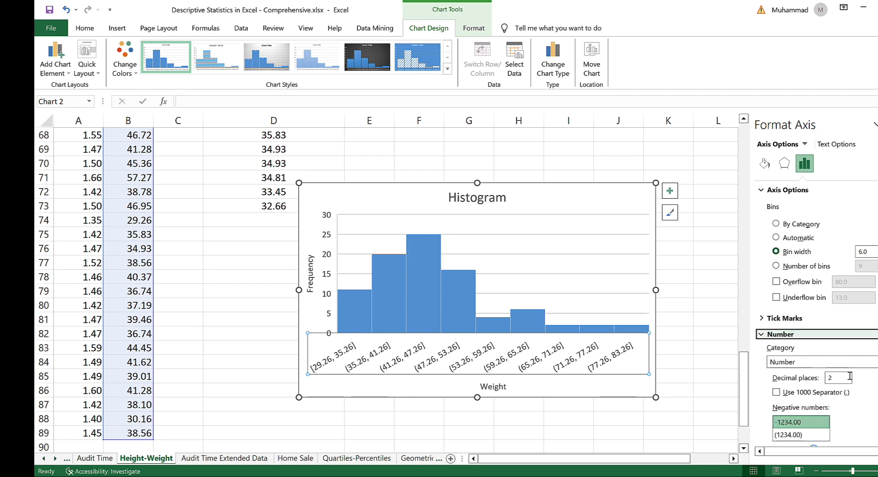
click(842, 378)
drag(843, 377, 813, 377)
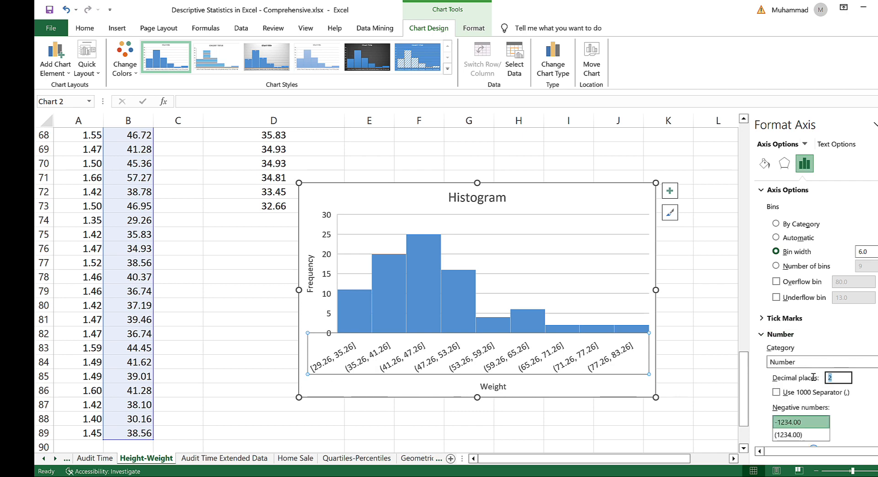
text(0)
key(Return)
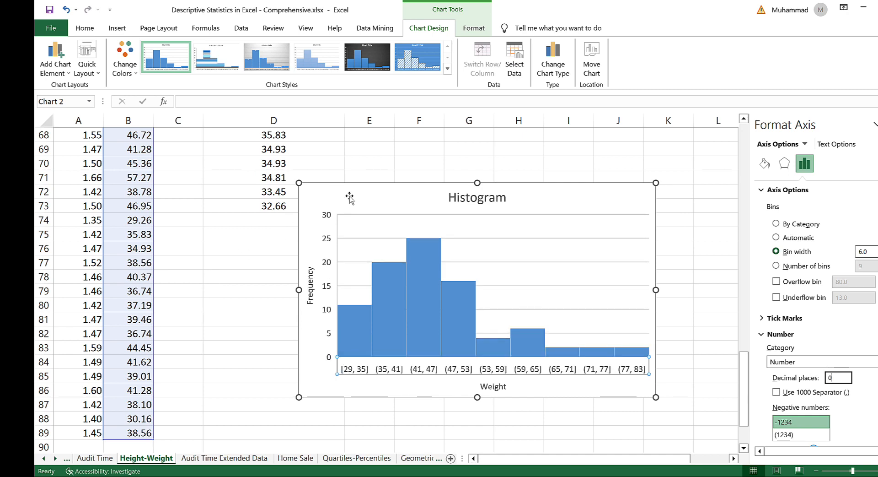
Step: Delete the histogram chart from the Height-Weight sheet
click(214, 359)
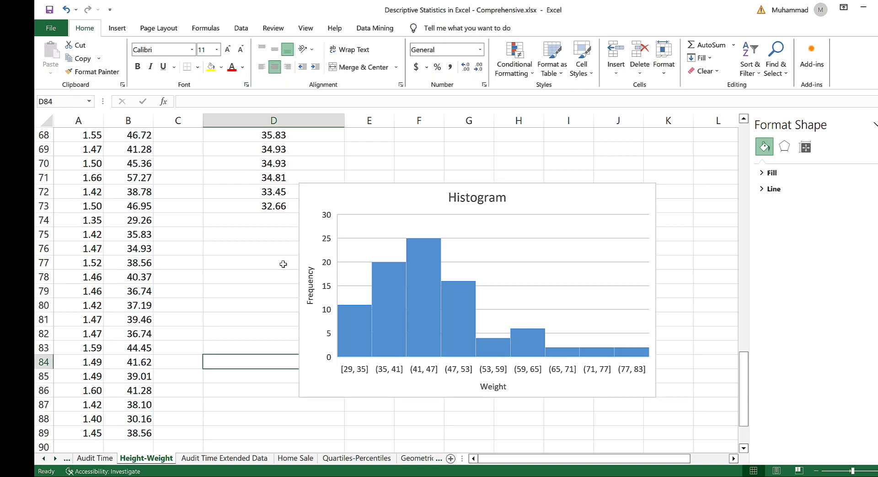
click(313, 191)
key(Delete)
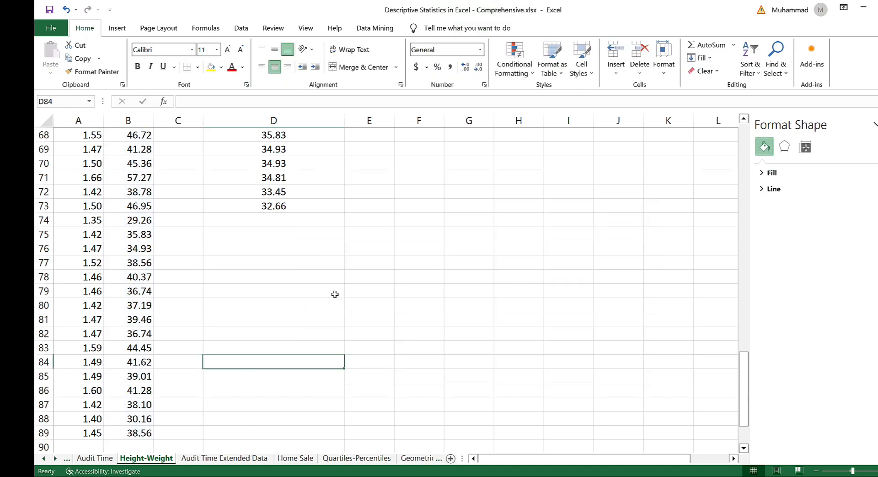
Step: Calculate the skewness of the Weight kg column in cell B92 with the SKEW function
scroll(228, 366, down, 1)
click(130, 433)
text(=)
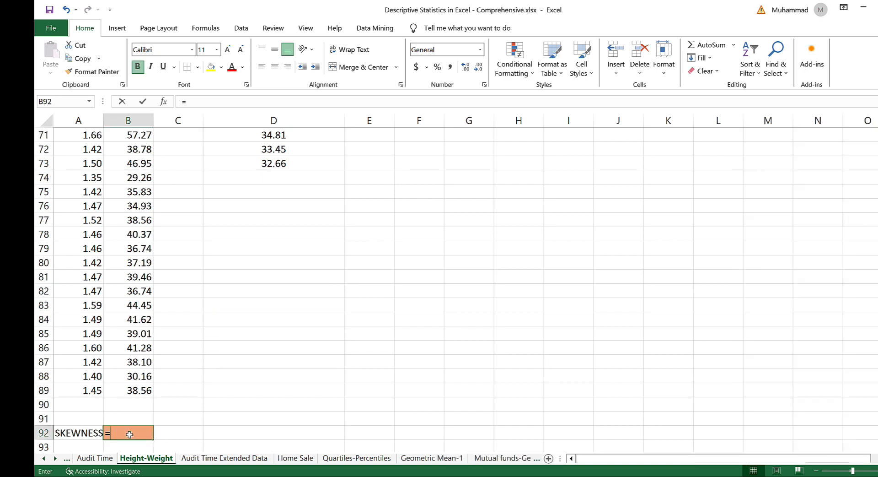
text(SKE)
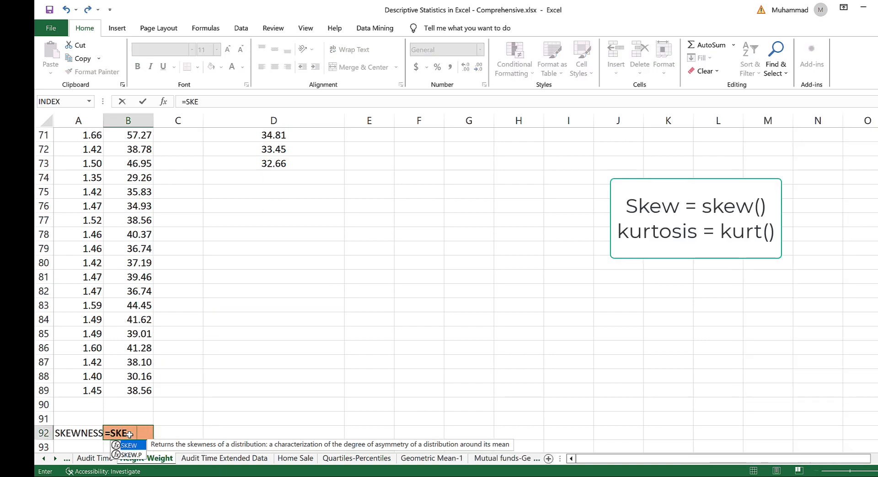
text(W()
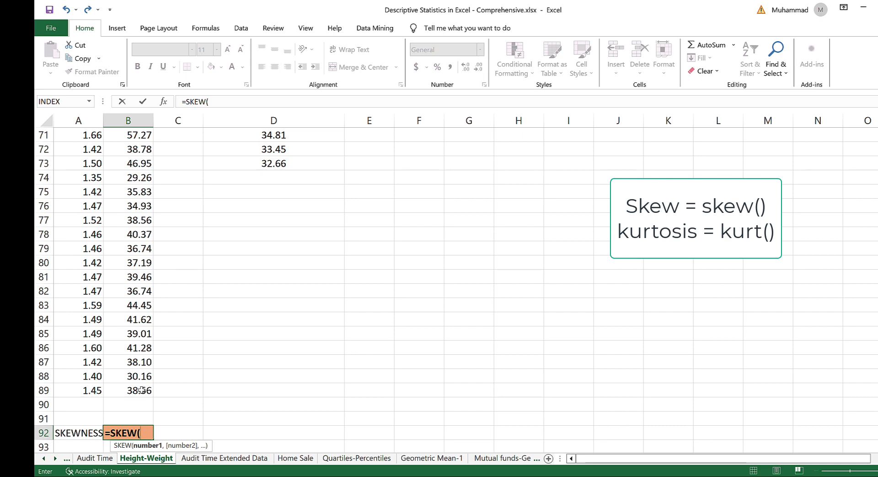
click(141, 390)
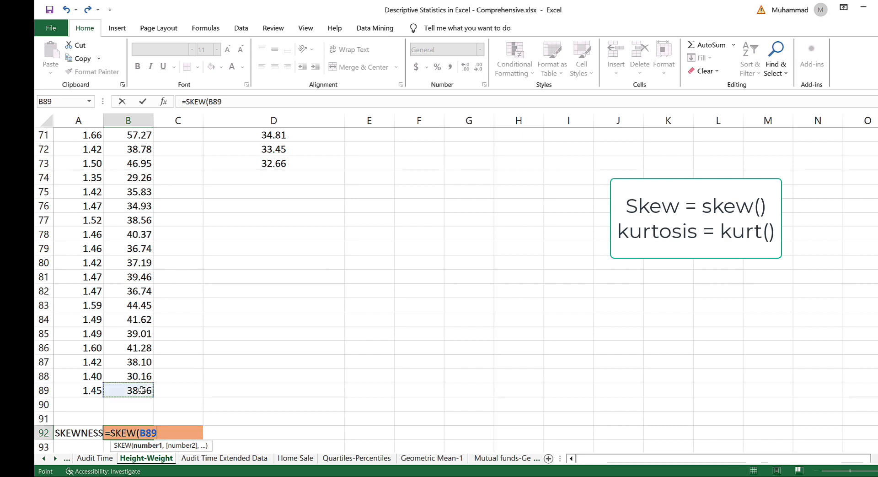
key(ctrl+shift+Up)
key(Return)
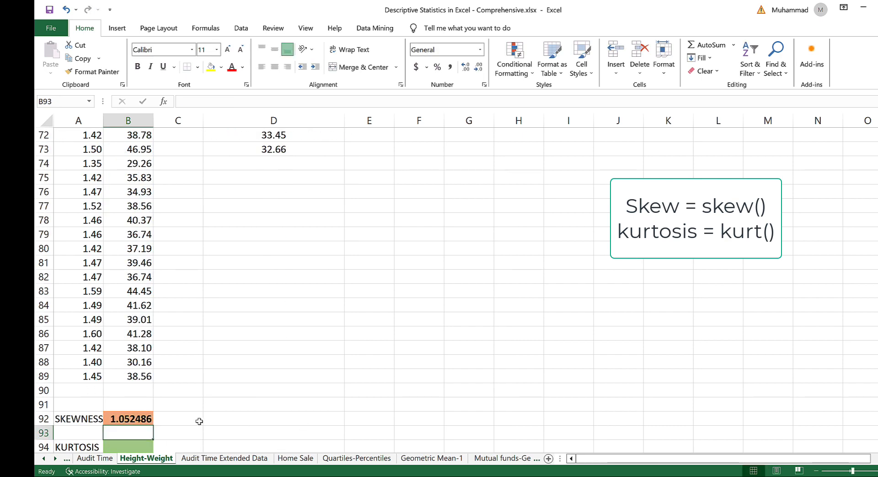
Step: Calculate the kurtosis of the Weight kg values B2:B89 in cell B94 with the KURT function
click(123, 446)
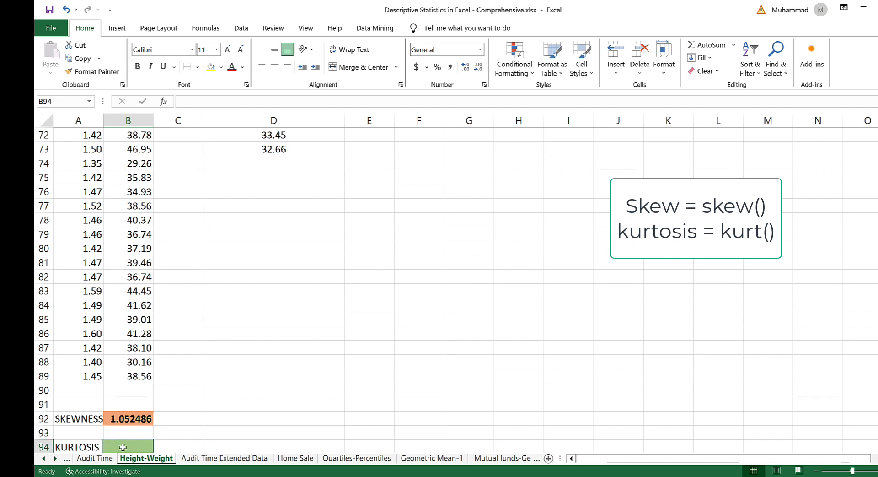
text(=)
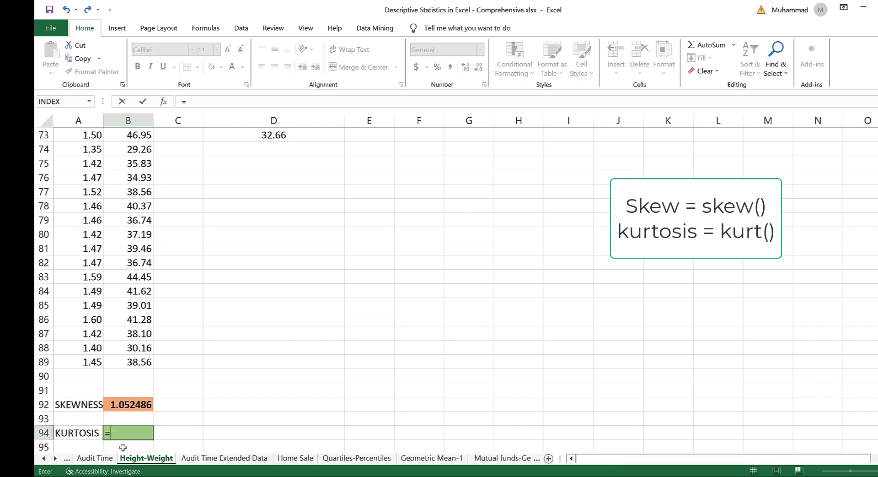
text(KURT()
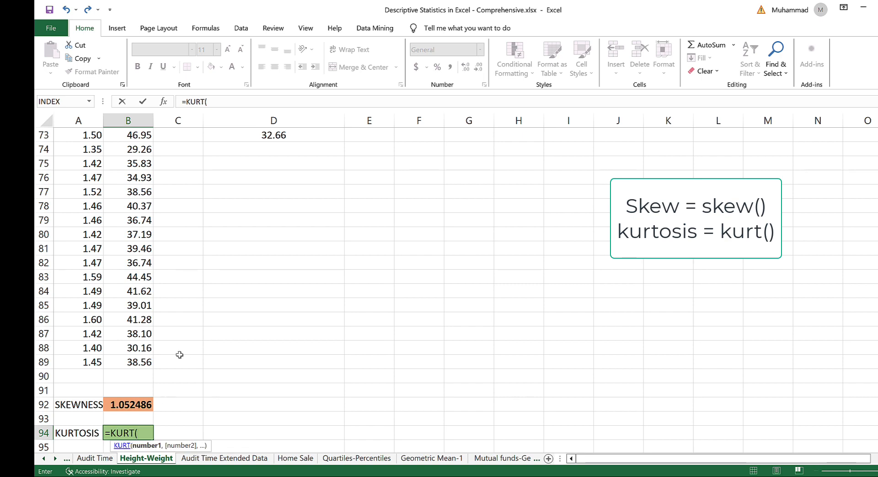
click(138, 362)
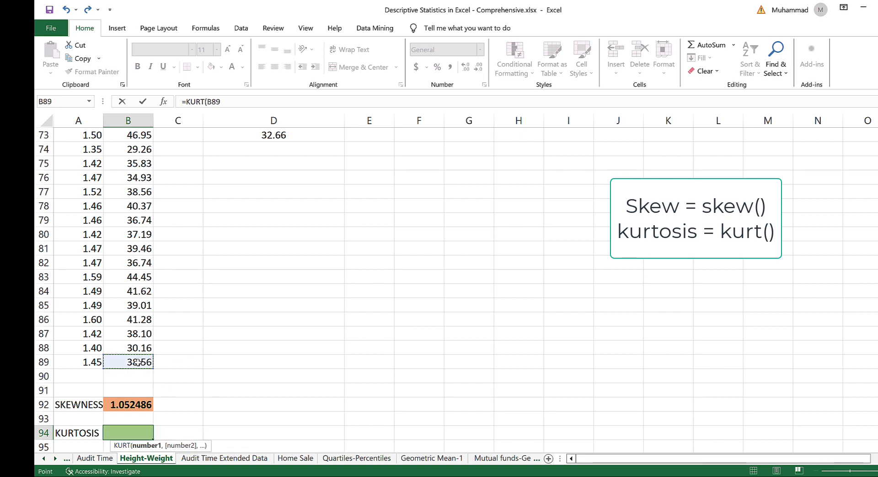
key(ctrl+shift+Up)
key(shift+Down)
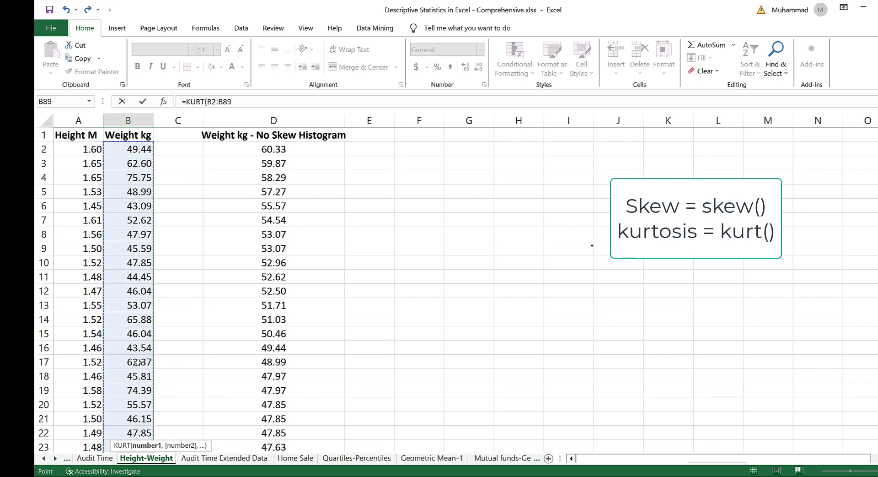
key(Return)
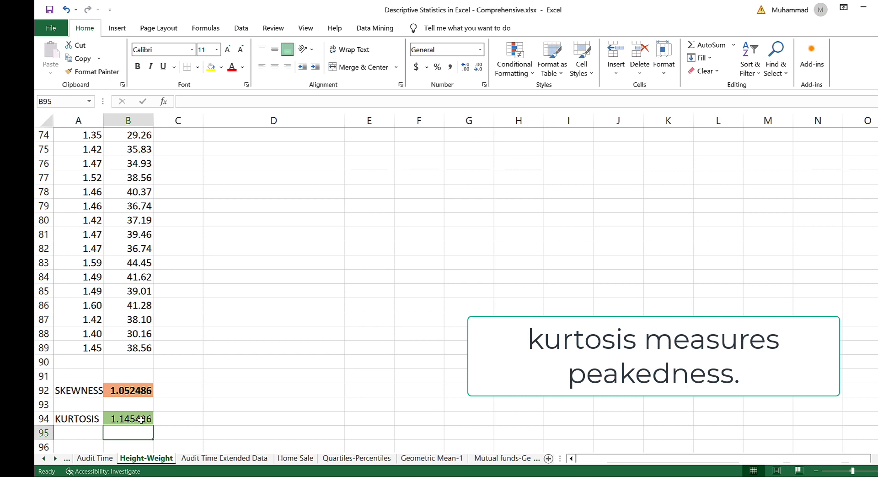
Step: Check in the Excel add-ins settings that the Analysis ToolPak is enabled
click(279, 200)
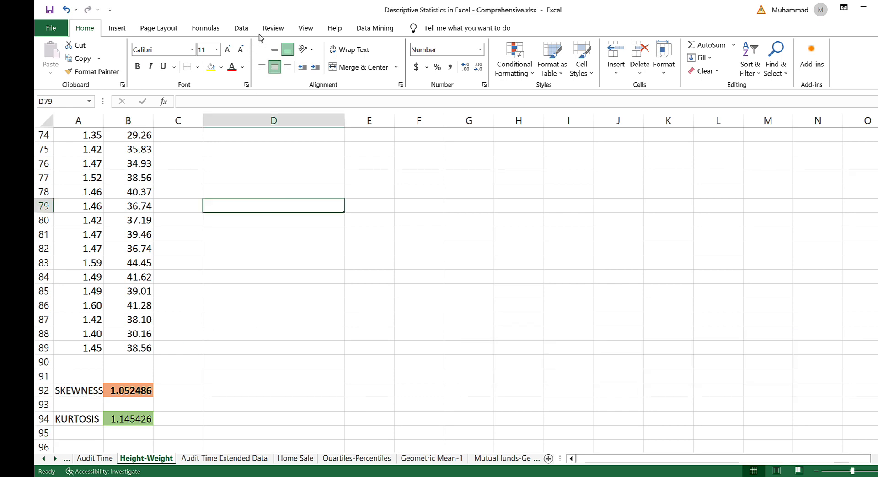
click(238, 30)
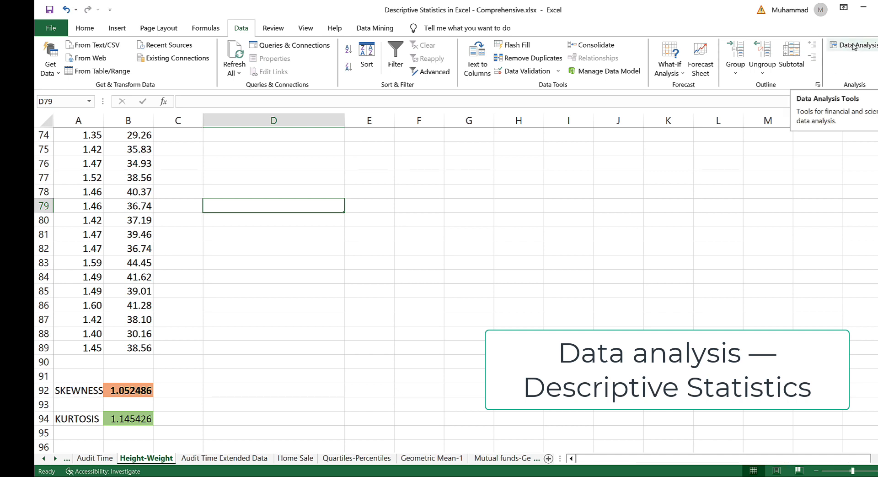
click(52, 29)
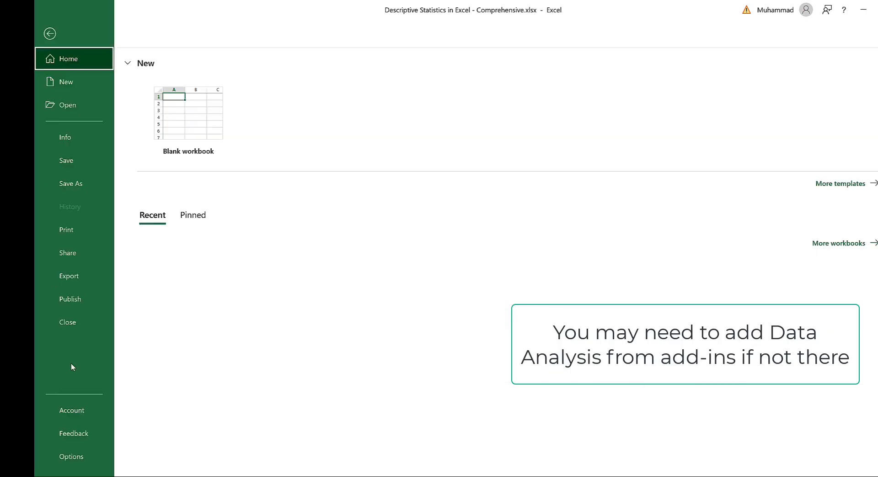
click(72, 457)
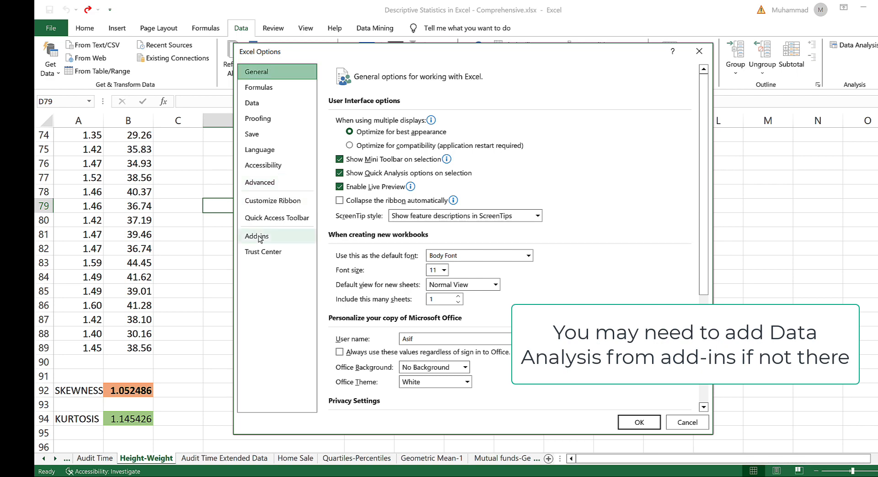
click(257, 236)
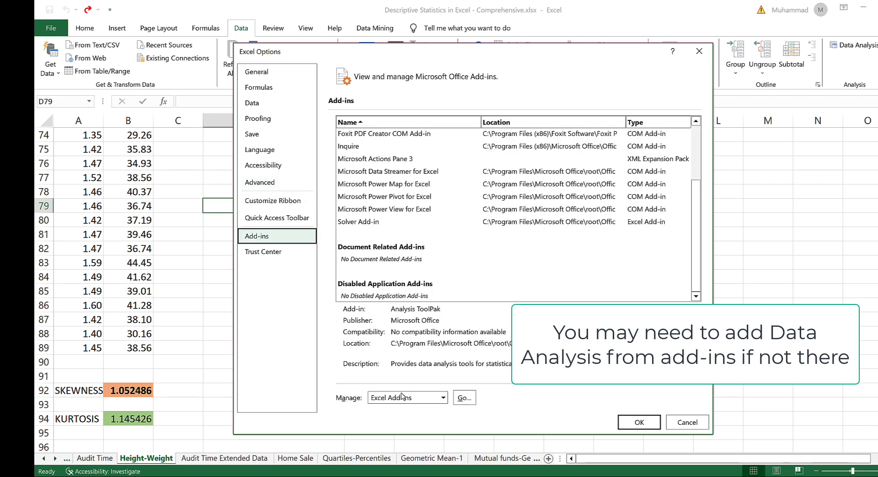
click(463, 398)
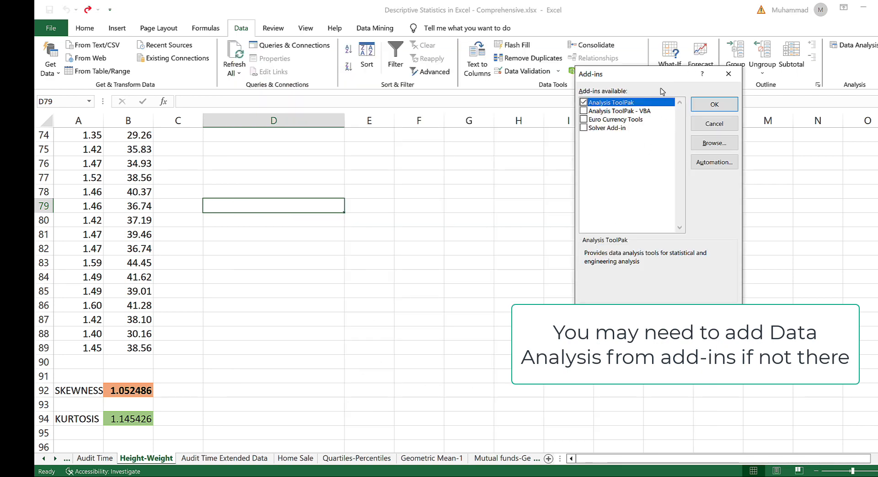
drag(651, 74, 755, 140)
click(818, 169)
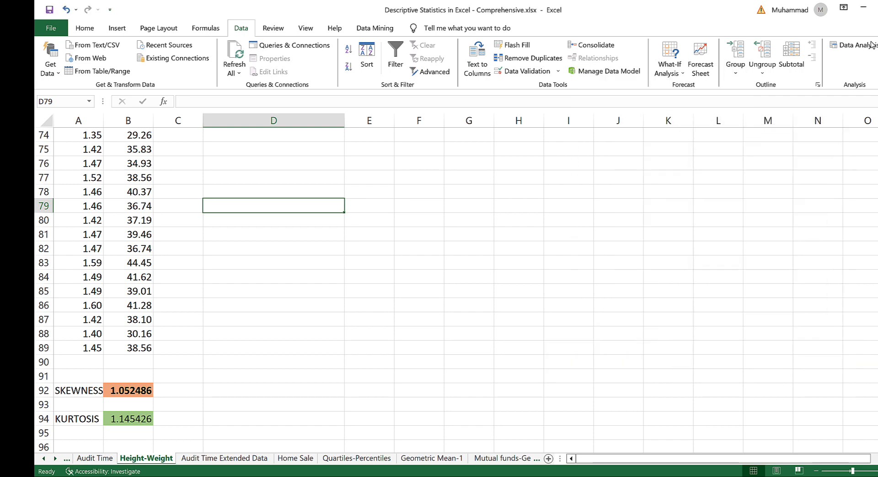
Step: Start a Descriptive Statistics analysis with the Weight kg values in B2:B89 as the input range
click(860, 44)
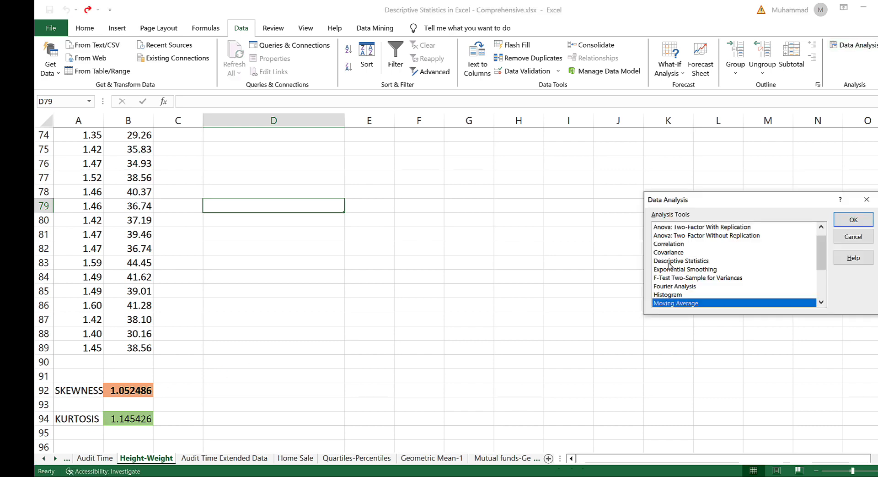
double_click(669, 261)
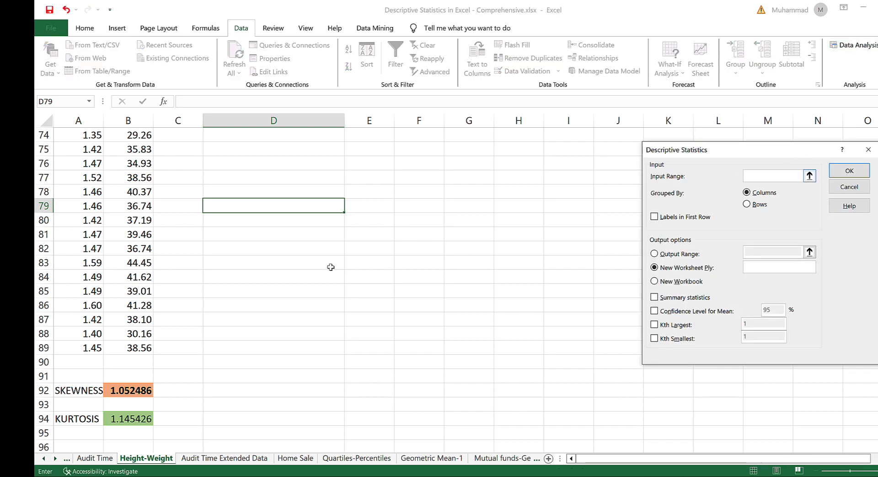
click(135, 348)
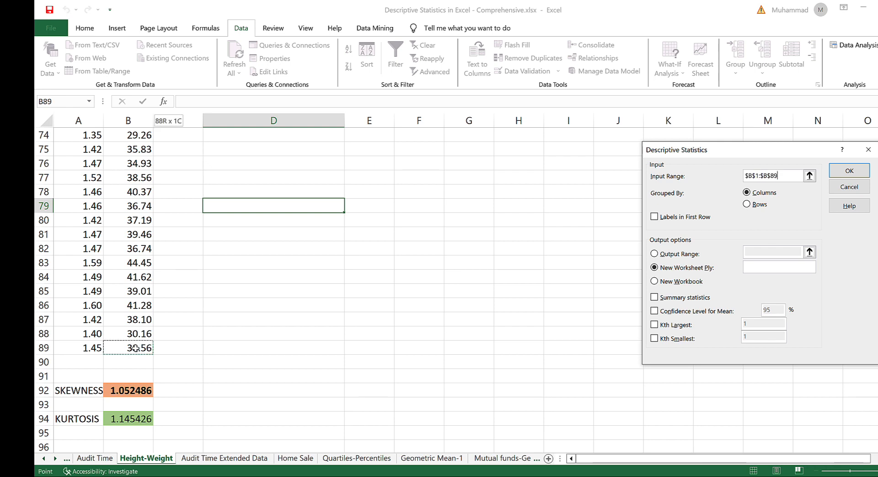
key(ctrl+shift+Up)
key(shift+Down)
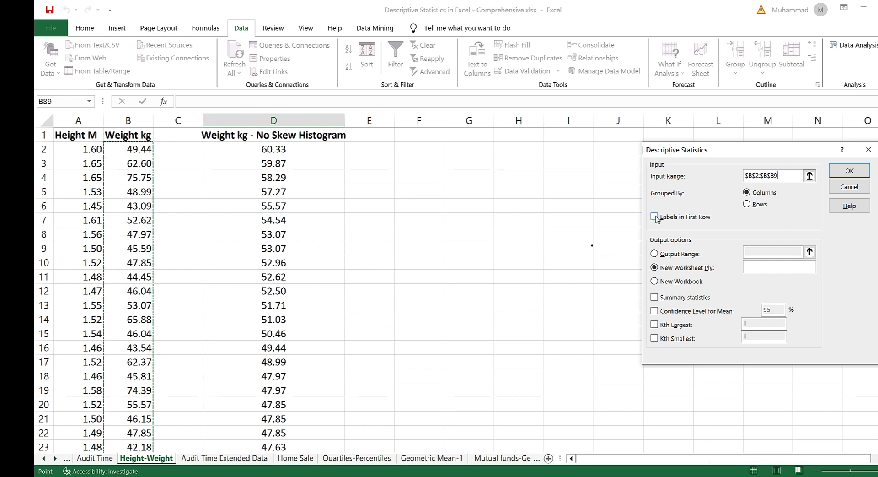
Step: Set the analysis output range to F4, include summary statistics, and generate the table
click(656, 254)
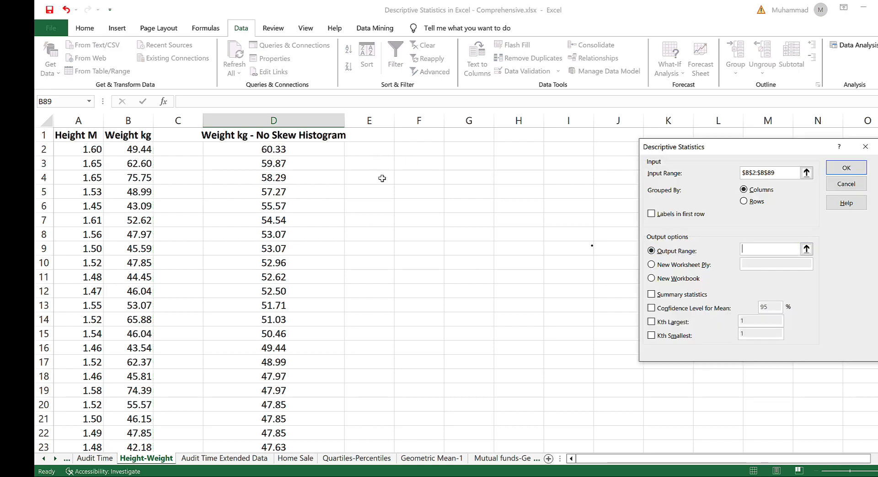
click(430, 179)
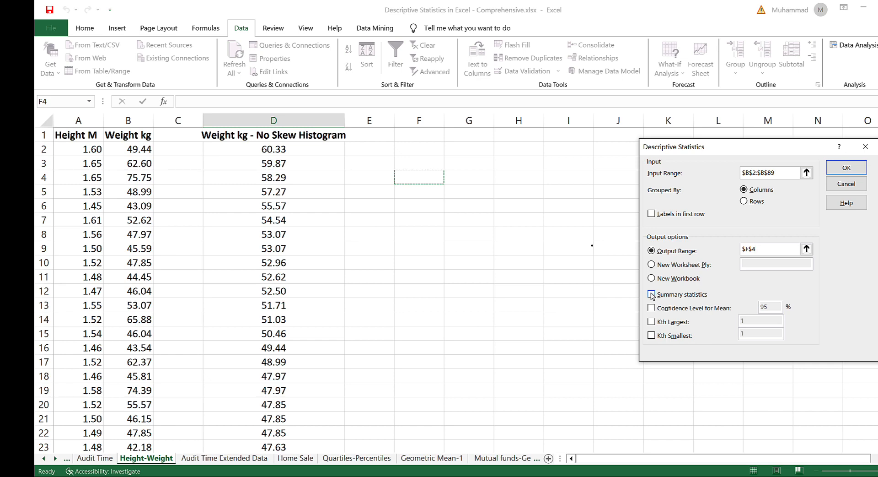
click(651, 295)
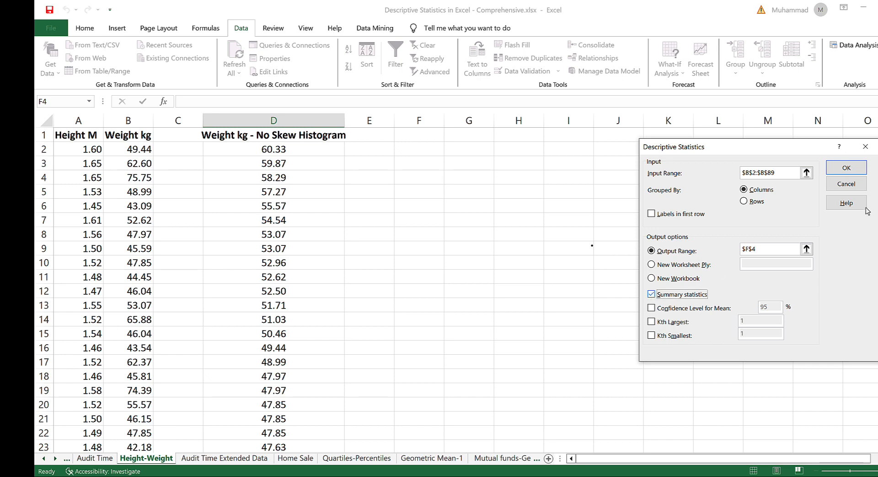
click(847, 168)
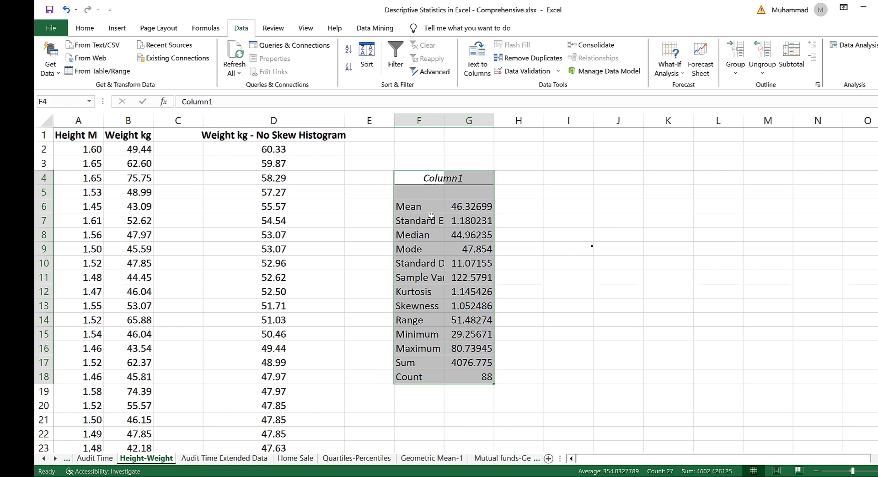
Step: Examine the median, mode, standard deviation, sample variance and kurtosis entries in the summary statistics table
click(416, 234)
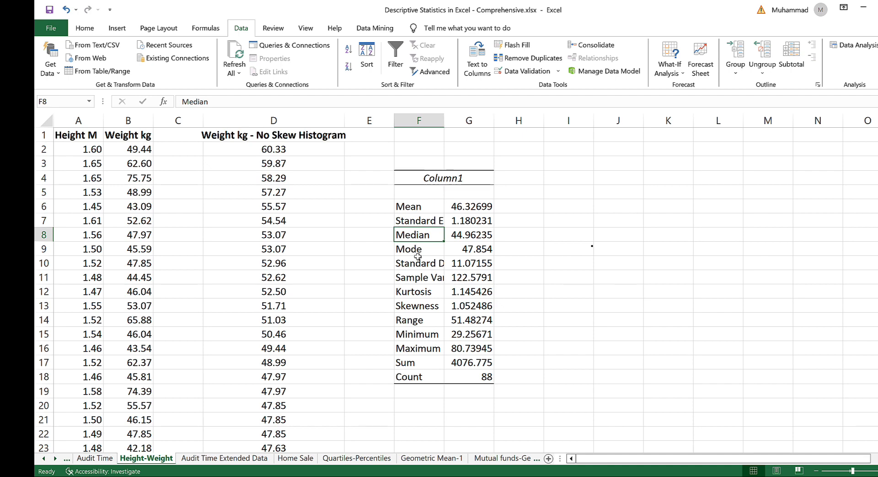
click(417, 252)
click(418, 263)
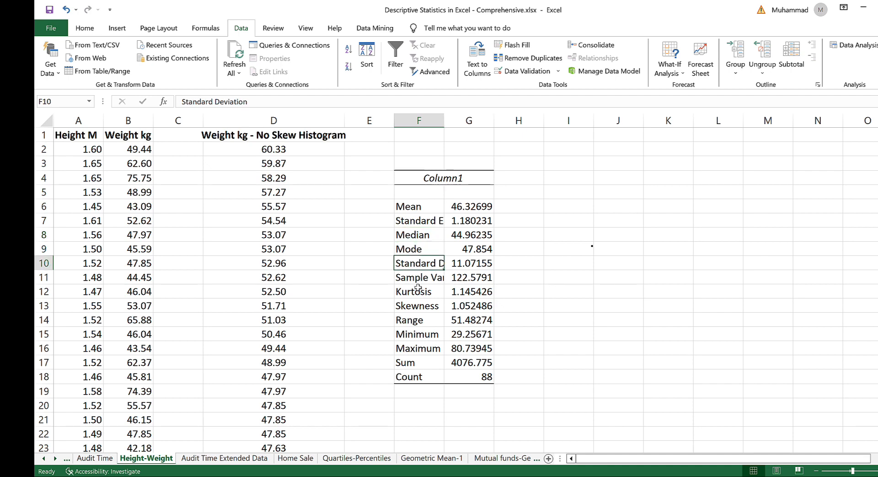
click(418, 282)
click(419, 292)
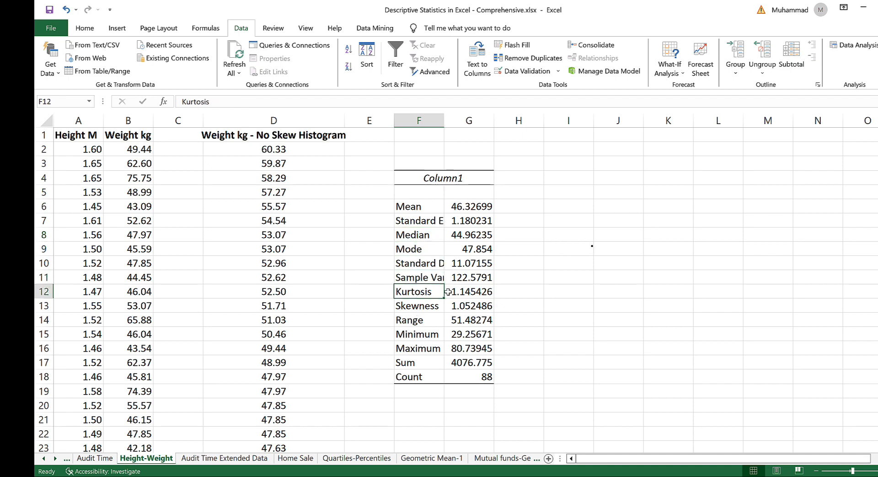
Step: Highlight the Kurtosis and Skewness rows of the summary statistics table, F12:G13, with a yellow fill
drag(439, 291, 478, 305)
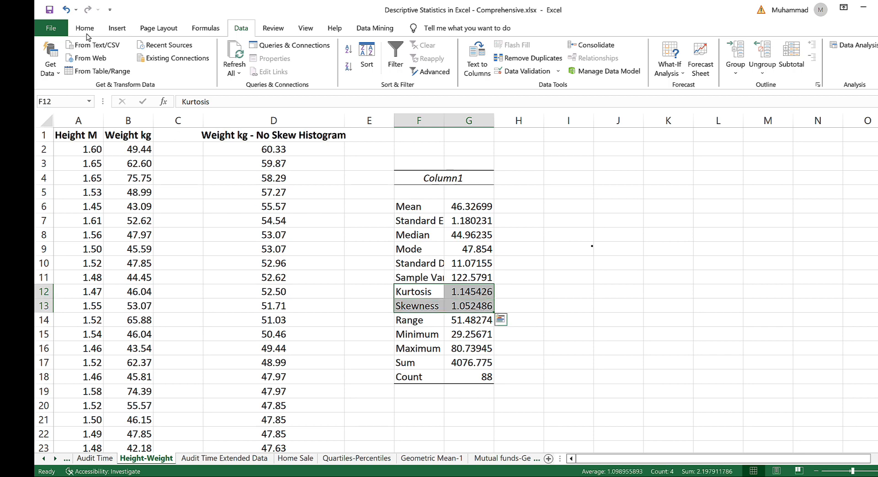
click(86, 28)
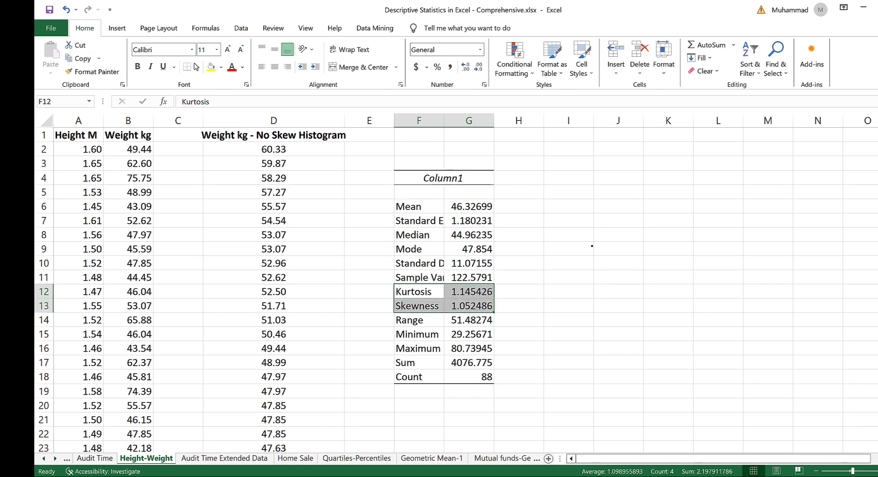
click(212, 68)
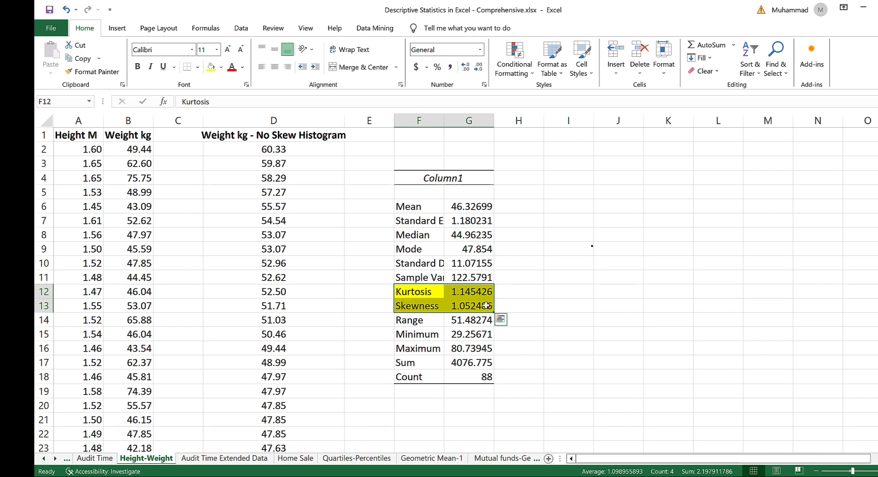
click(568, 273)
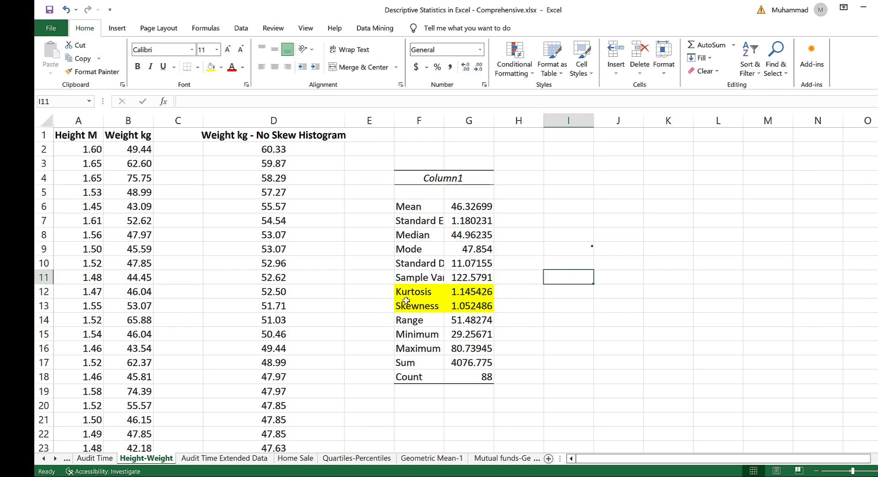
Step: Examine the range and mean entries in the summary statistics table
click(413, 320)
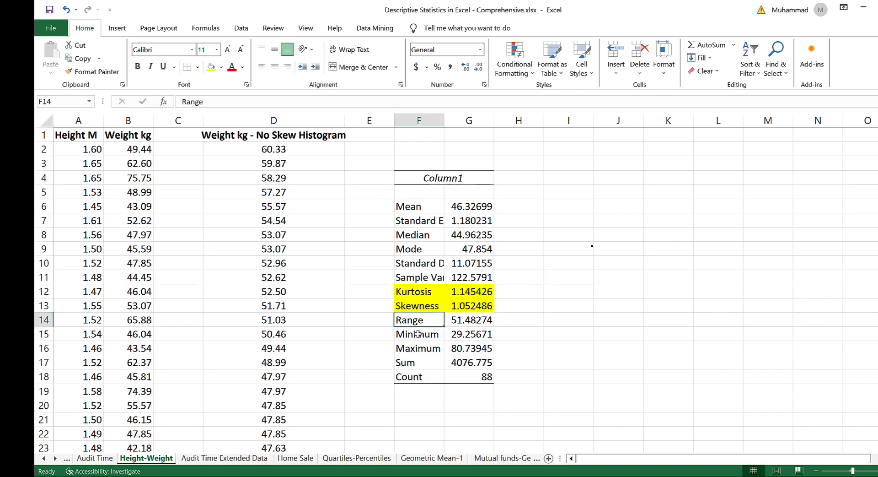
click(613, 305)
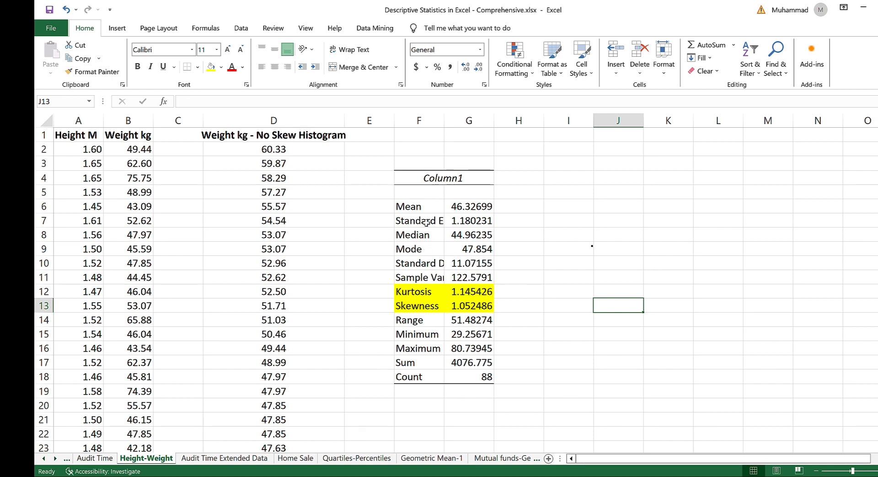
click(415, 206)
shift+click(483, 206)
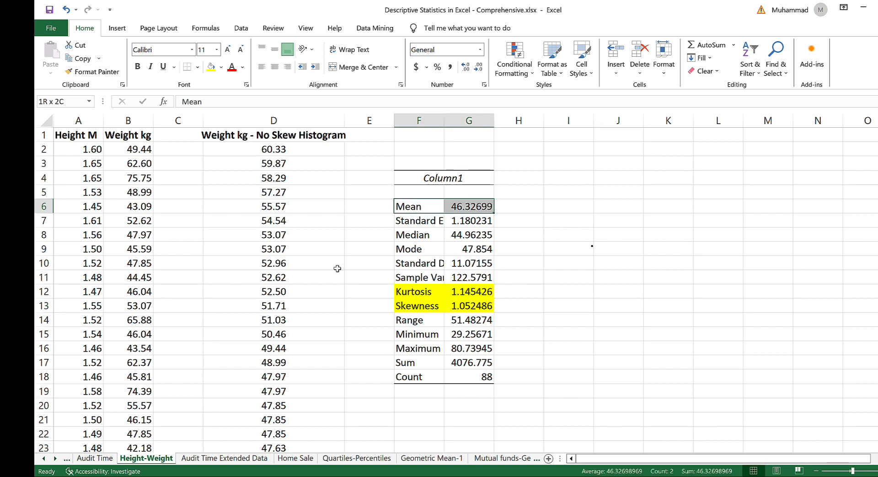
Step: Label A96 "Aveage" and calculate the average of the Weight kg data in B96 with the AVERAGE function
scroll(331, 265, down, 6)
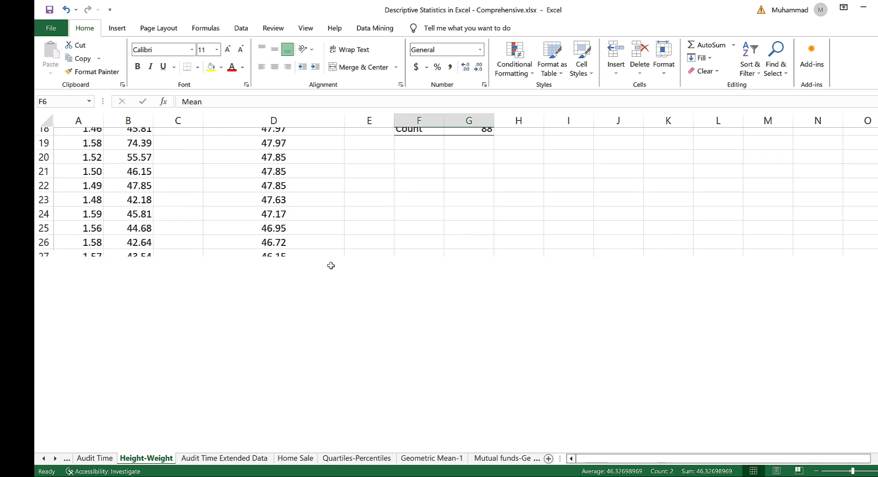
scroll(330, 265, down, 7)
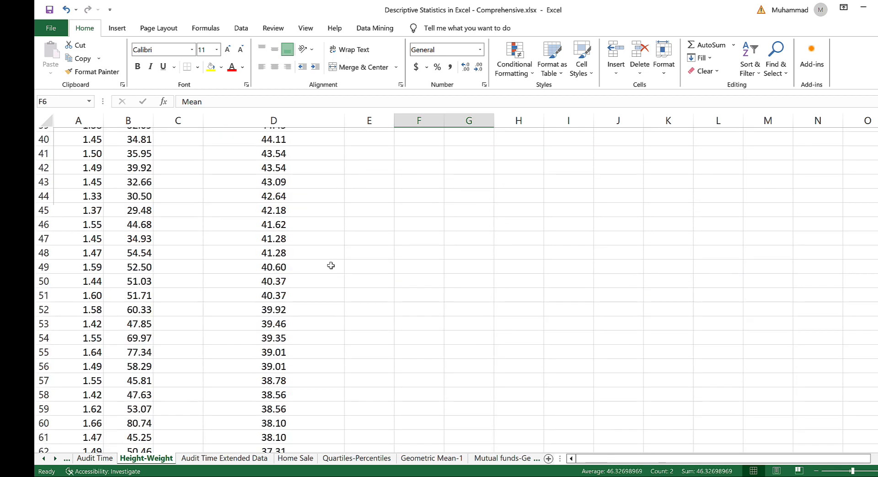
scroll(330, 266, down, 15)
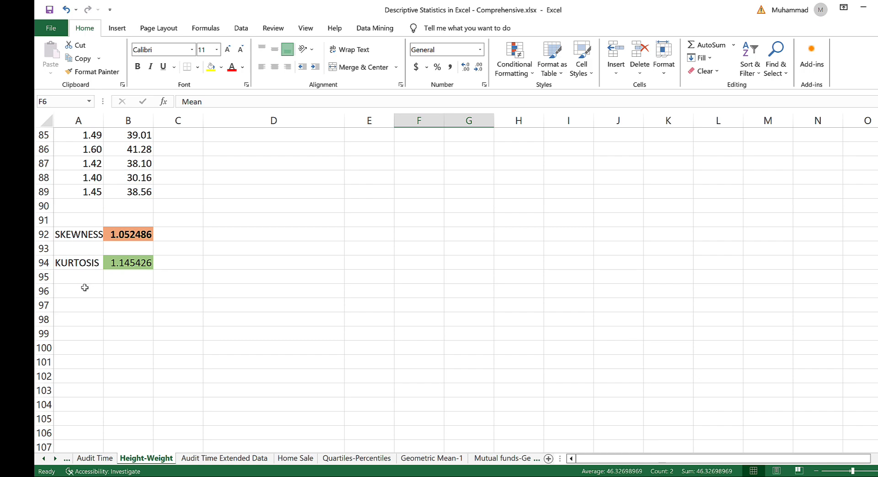
click(85, 287)
text(Aveage)
key(Tab)
text(=AVERAGE()
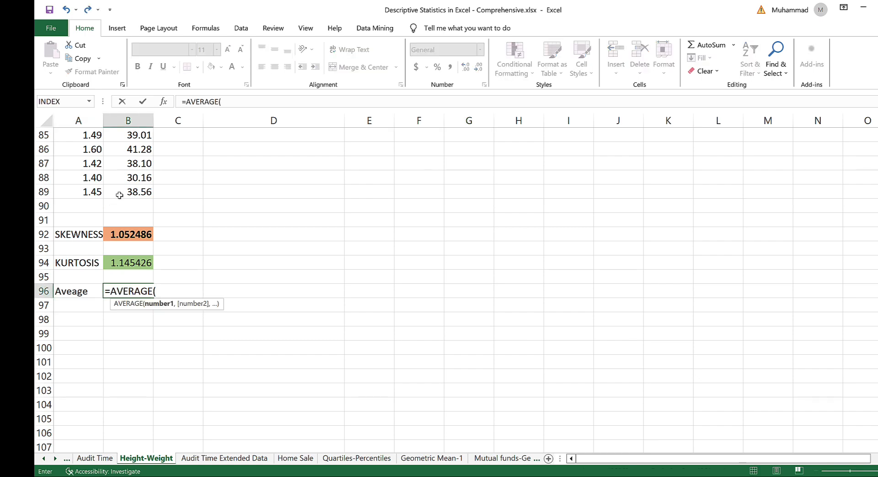
click(121, 191)
key(ctrl+shift+Up)
key(Return)
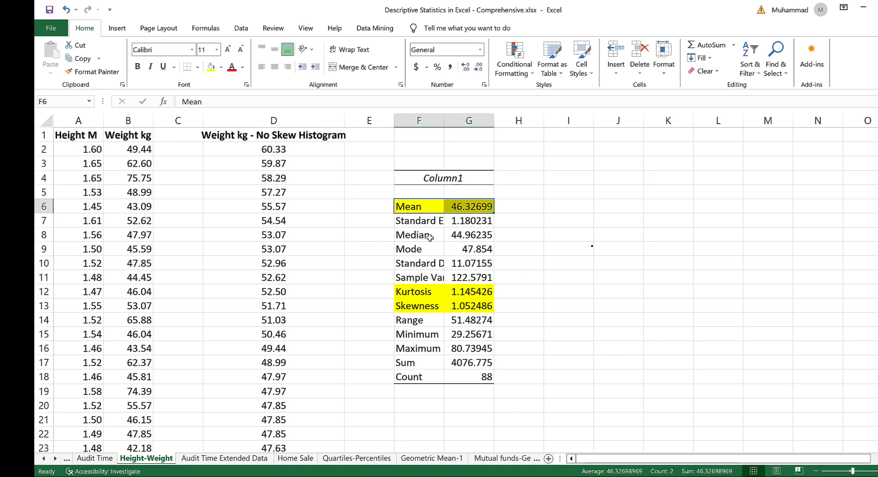
Step: Label A98 "Median" and calculate the median of the Weight kg data B2:B89 in B98 with the MEDIAN function
click(410, 234)
shift+click(476, 234)
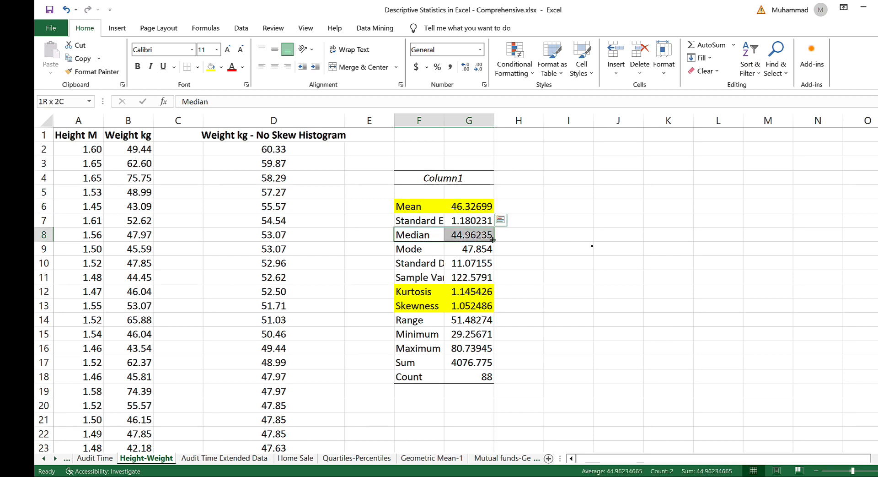
scroll(387, 260, down, 13)
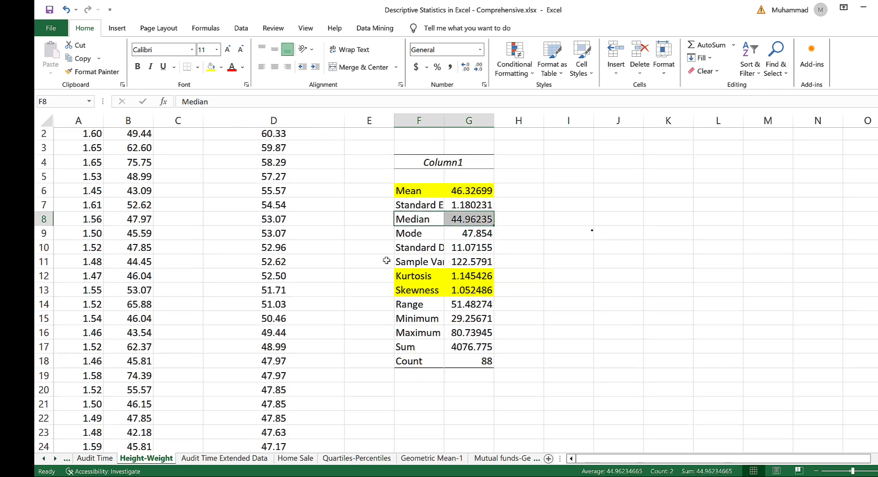
scroll(387, 260, down, 6)
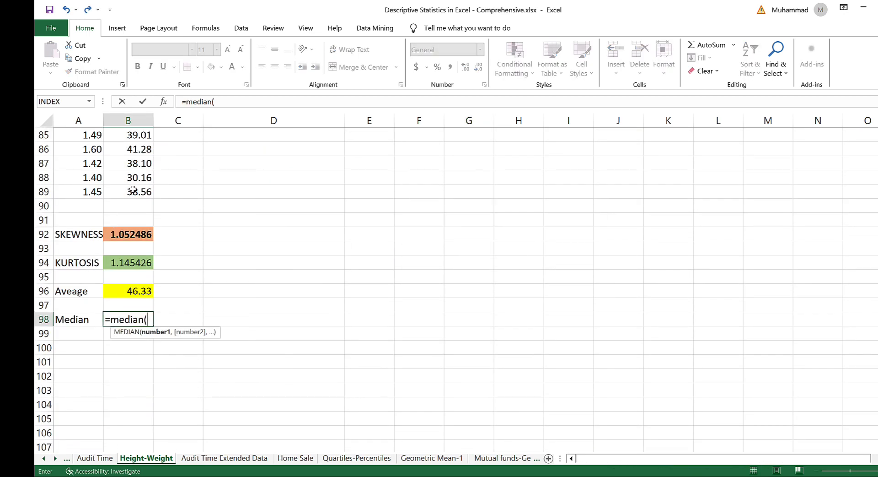
click(132, 193)
key(ctrl+shift+Up)
key(Return)
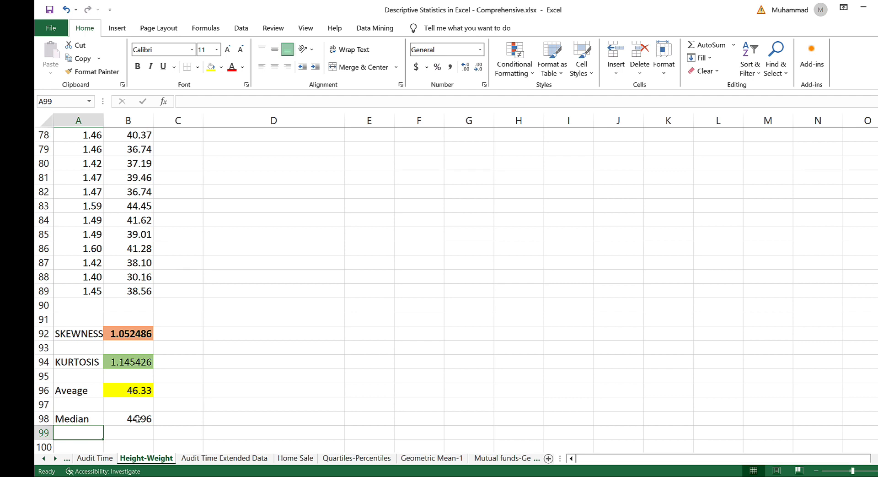
Step: Highlight the median result in B98 with a yellow fill
click(137, 417)
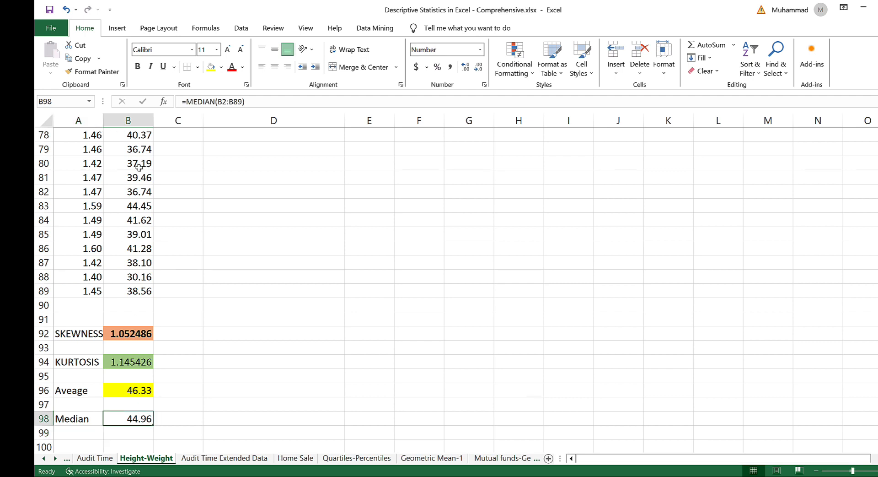
click(211, 67)
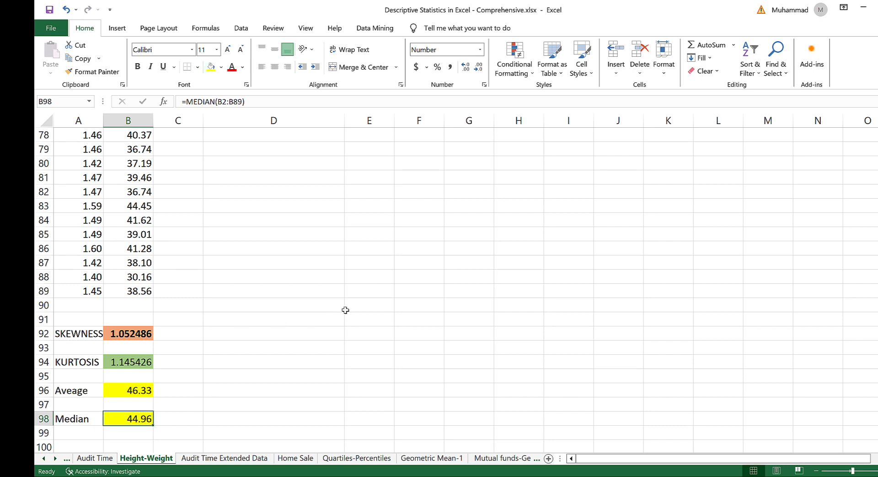
click(401, 343)
Step: Open the Mutual funds-Geometric Mean-2 sheet and examine the yearly mutual fund returns in A2:B11
click(483, 457)
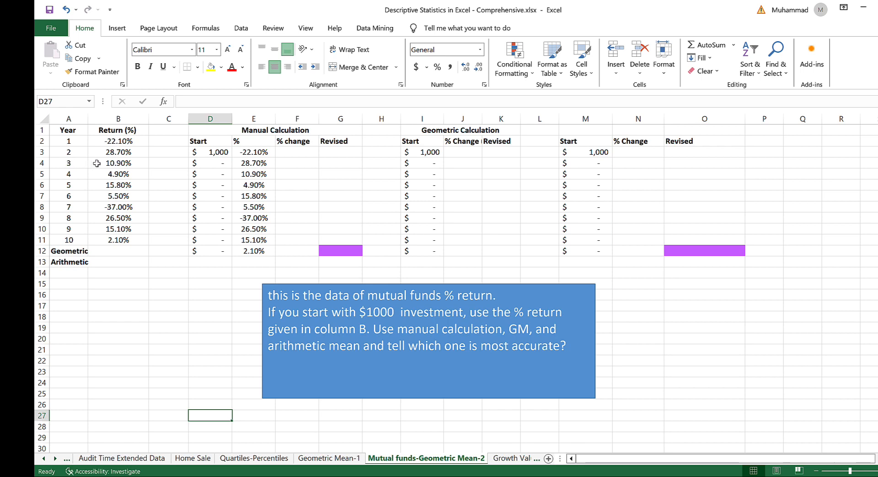
drag(85, 163, 113, 163)
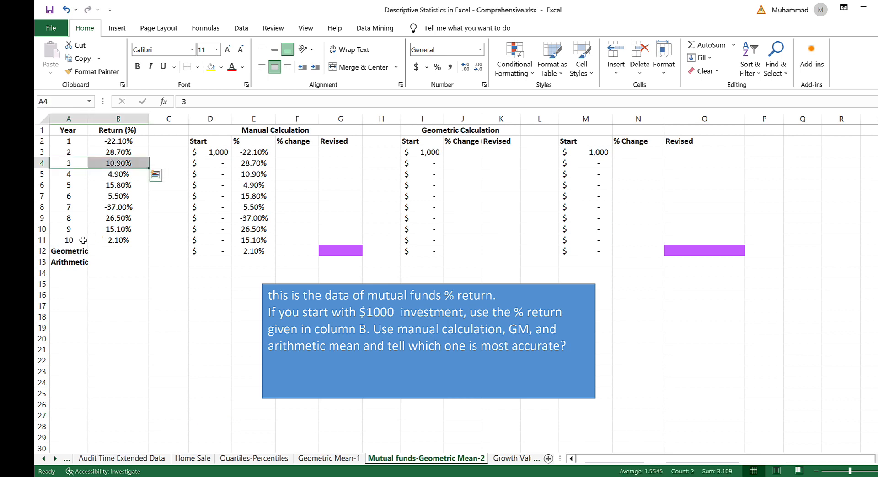
drag(93, 239, 108, 239)
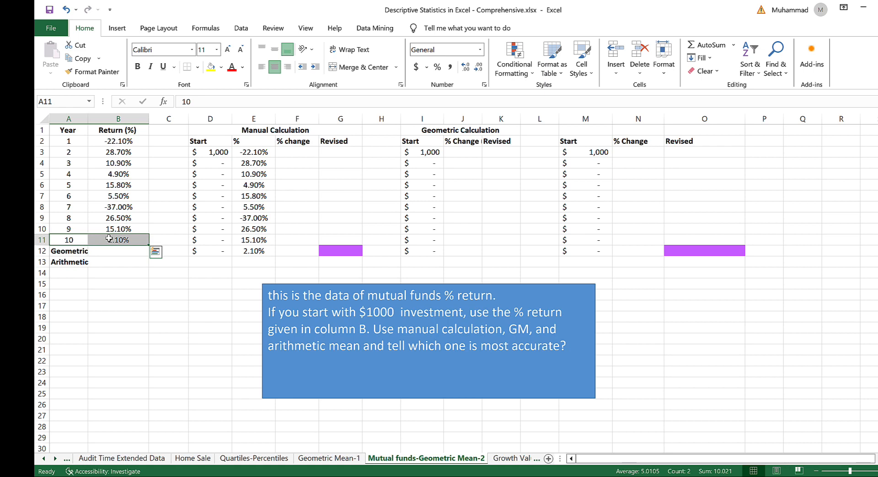
drag(107, 140, 121, 240)
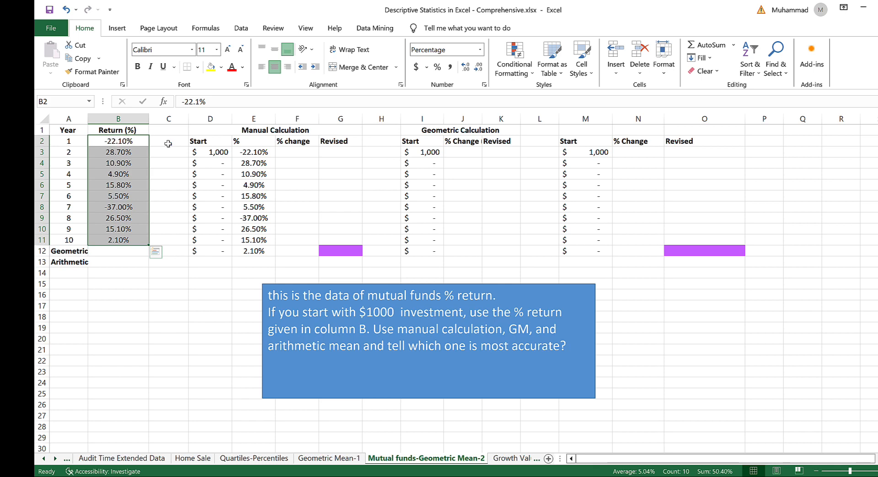
Step: Calculate the first % change of the Manual Calculation table in F3 with the formula =D3*E3
click(312, 172)
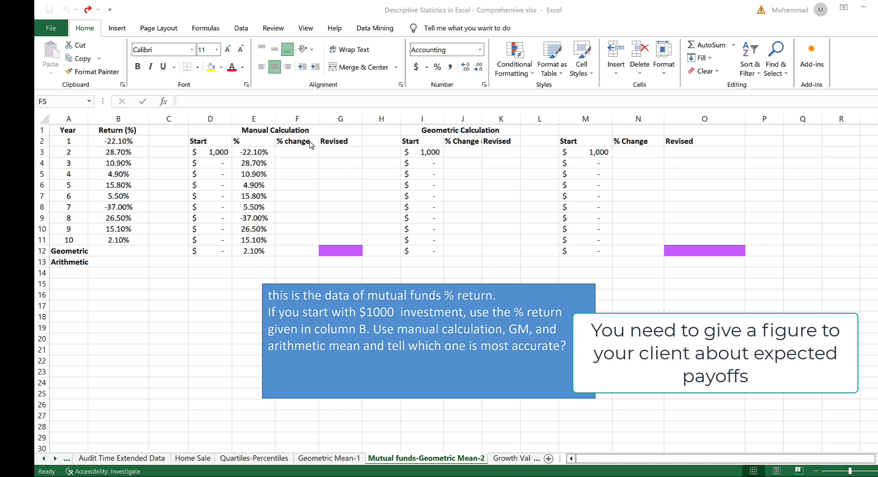
click(294, 152)
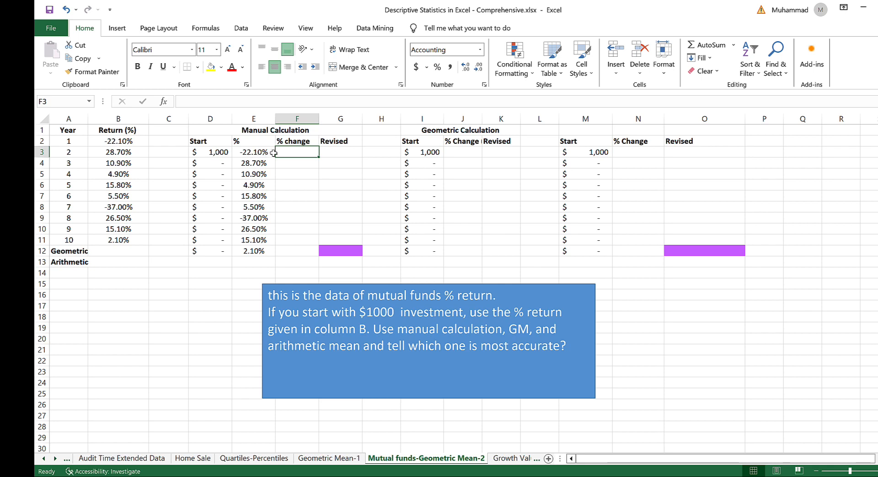
text(=)
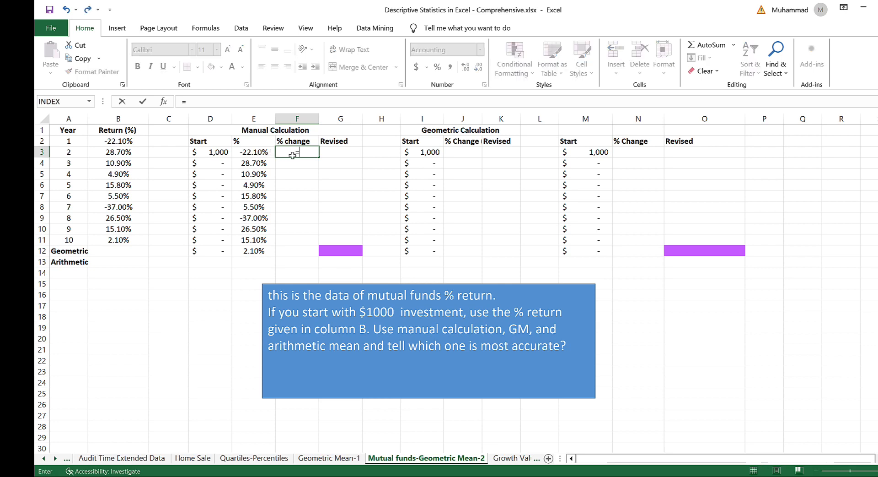
click(219, 153)
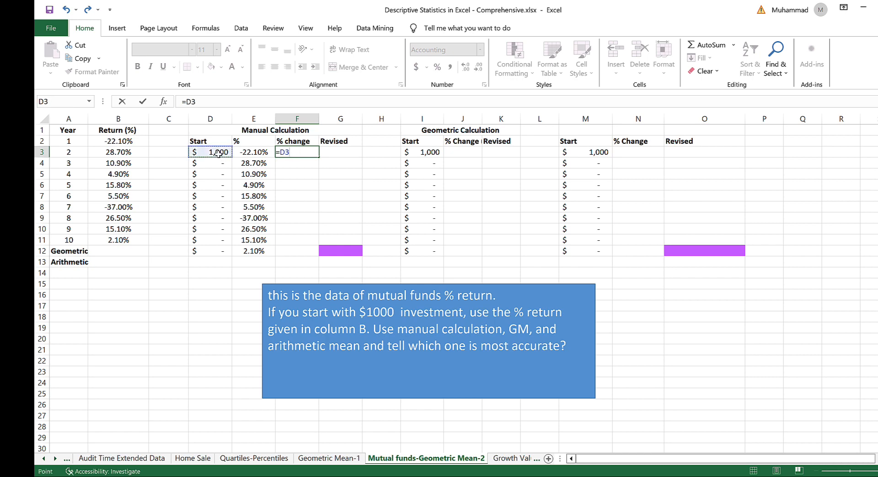
text(*)
click(259, 152)
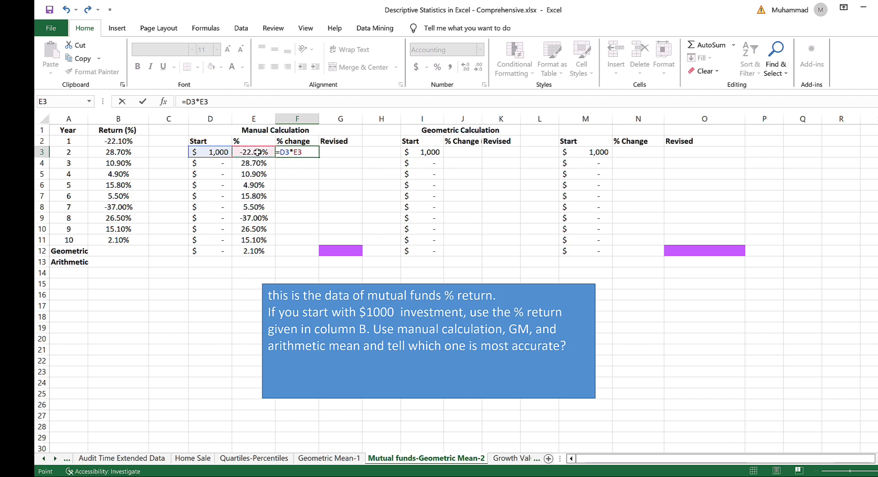
key(Return)
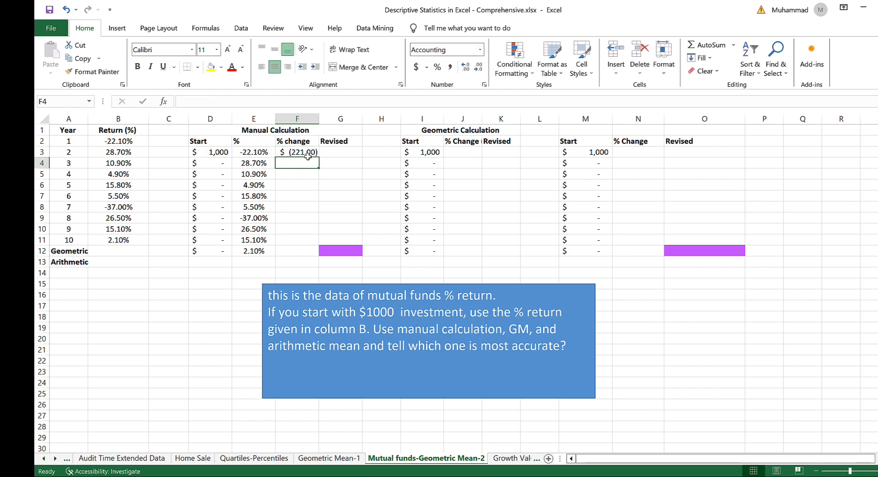
Step: Calculate the first Revised value of the Manual Calculation table in G3 with the formula =D3+F3
click(341, 152)
text(=)
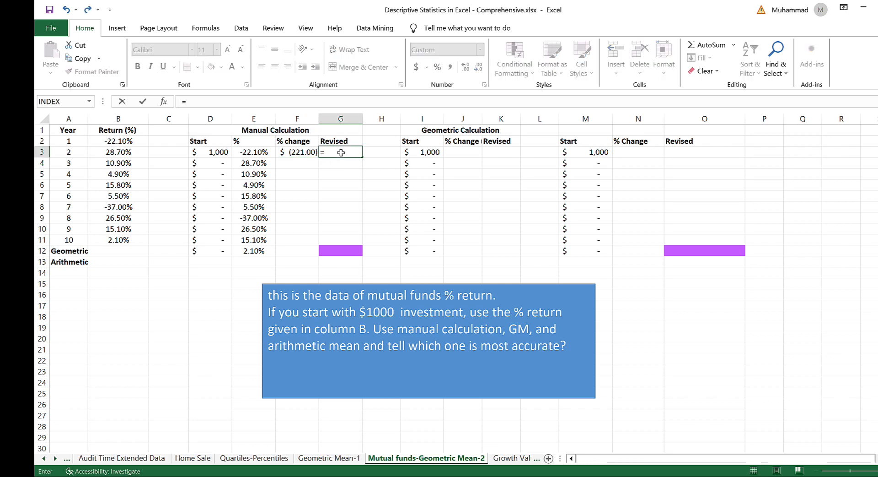
click(219, 152)
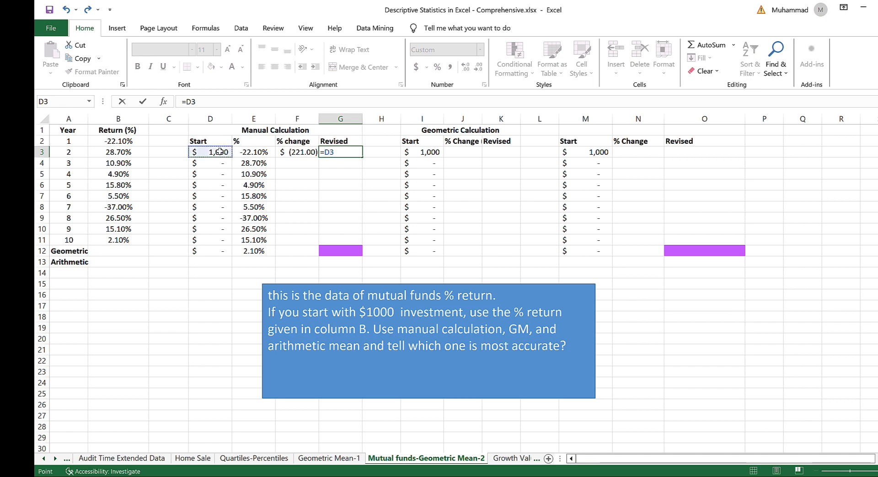
text(+)
click(304, 151)
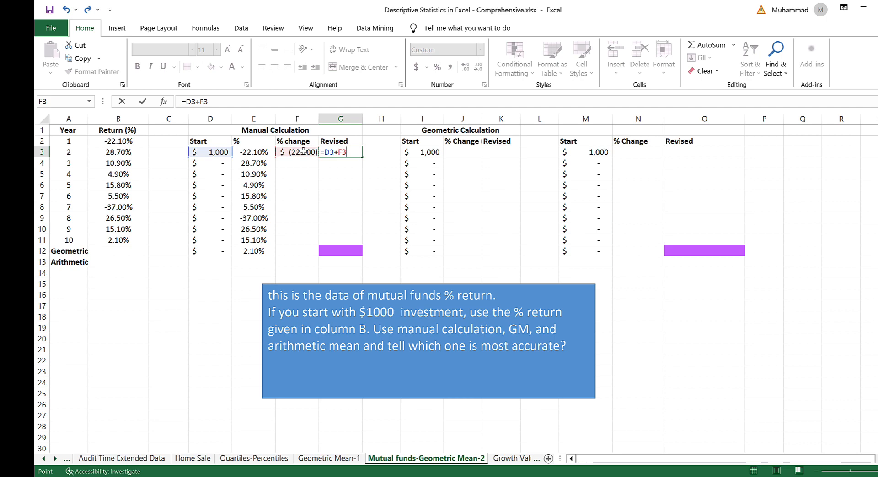
key(Return)
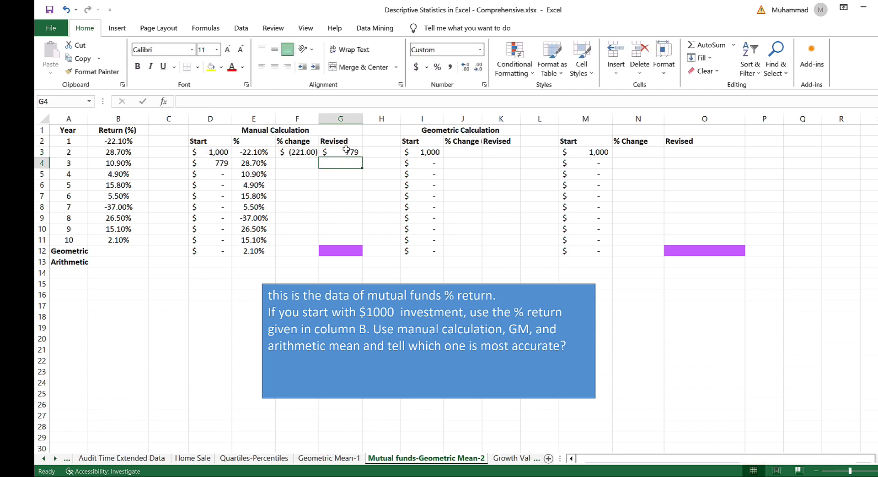
Step: Fill the Manual Calculation % change and Revised formulas down to row 12 and shade G12 purple
click(346, 152)
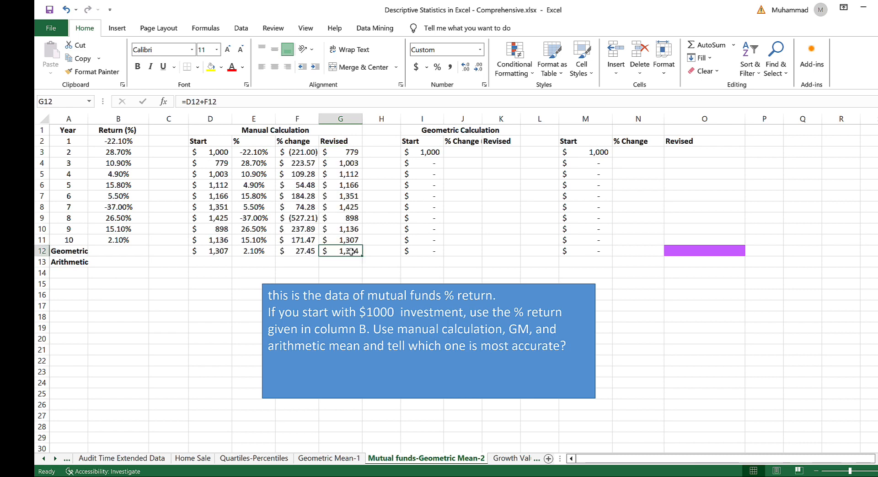
click(221, 69)
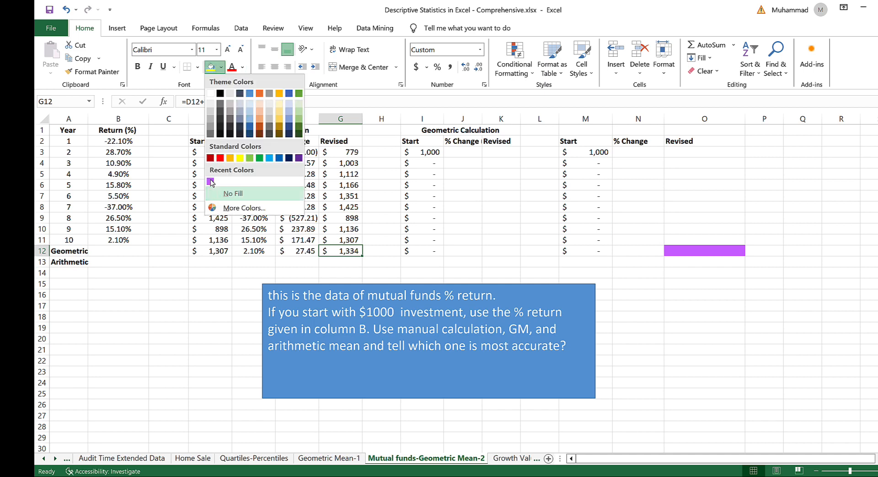
click(211, 181)
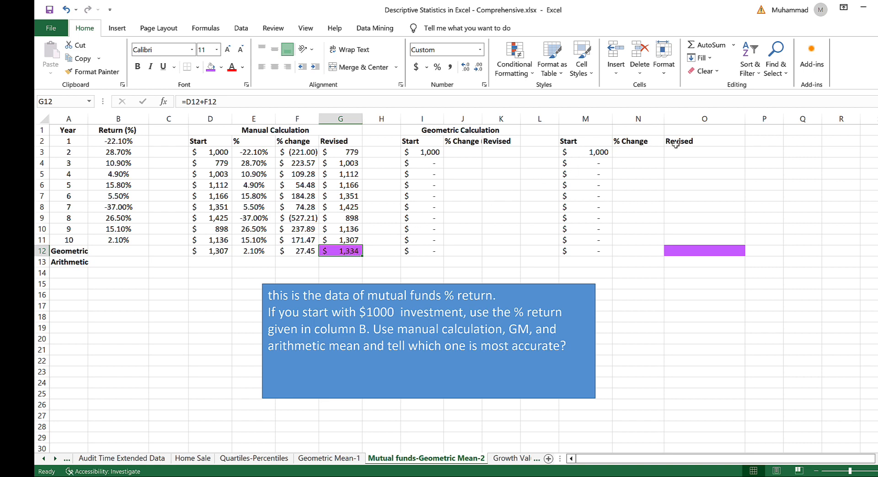
Step: Calculate the arithmetic mean of the yearly returns in B13
click(637, 152)
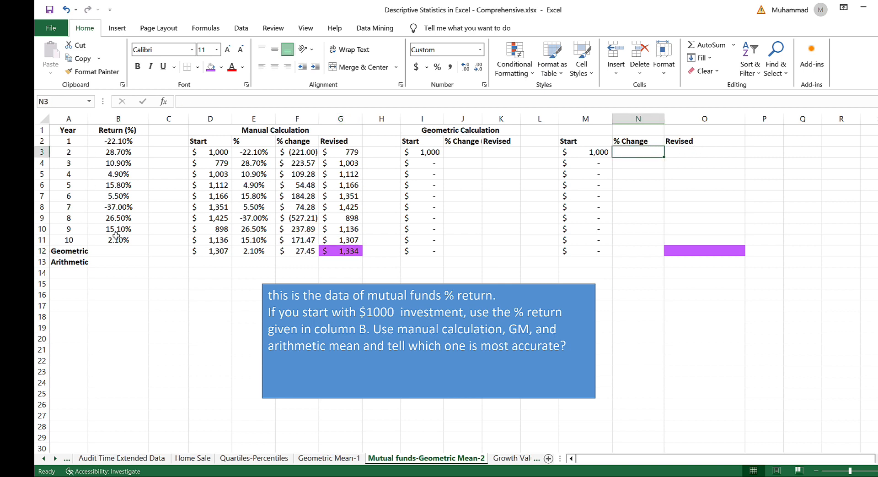
click(113, 263)
text(=a)
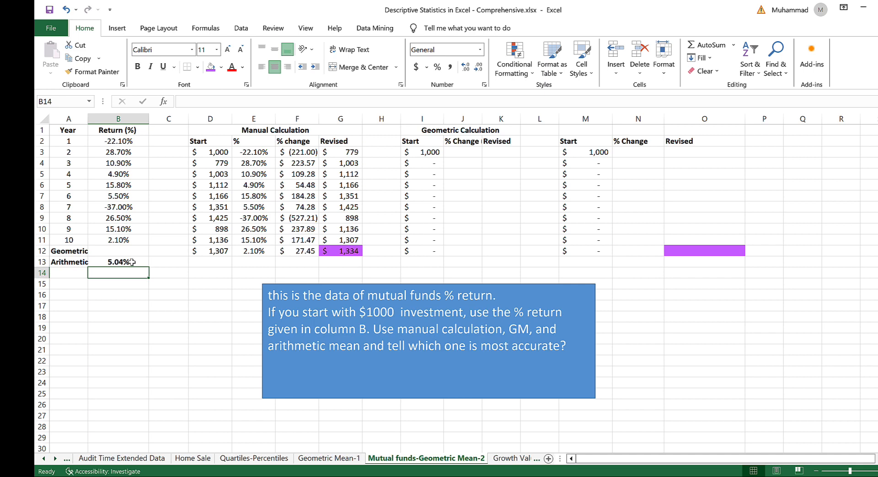
Step: Calculate the % Change in N3 as the start value times the locked arithmetic mean, =M3*$B$13
click(622, 153)
text(=)
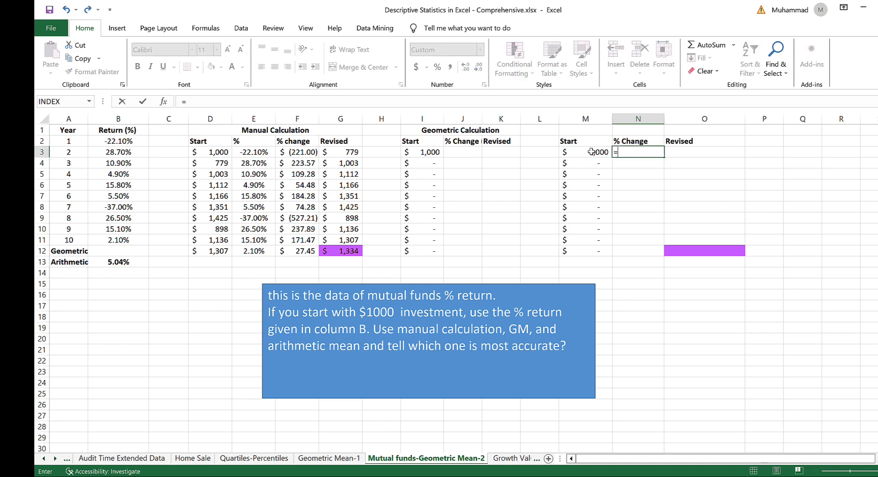
click(592, 152)
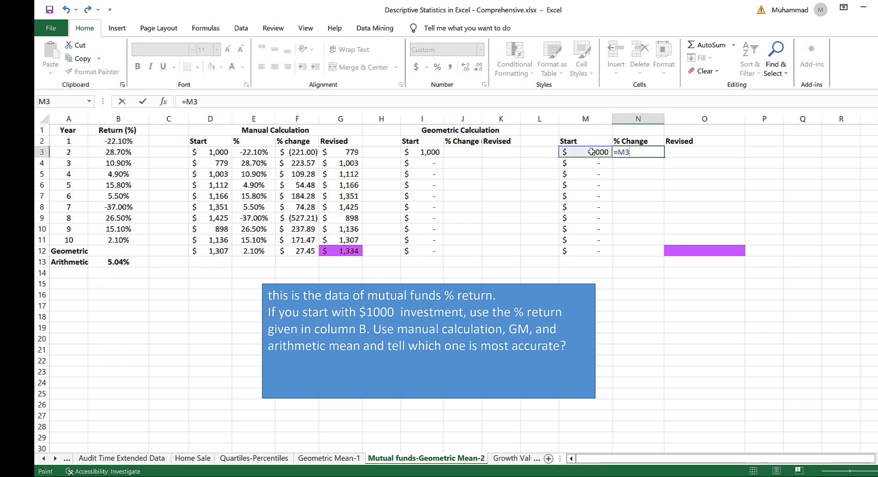
text(*)
click(124, 261)
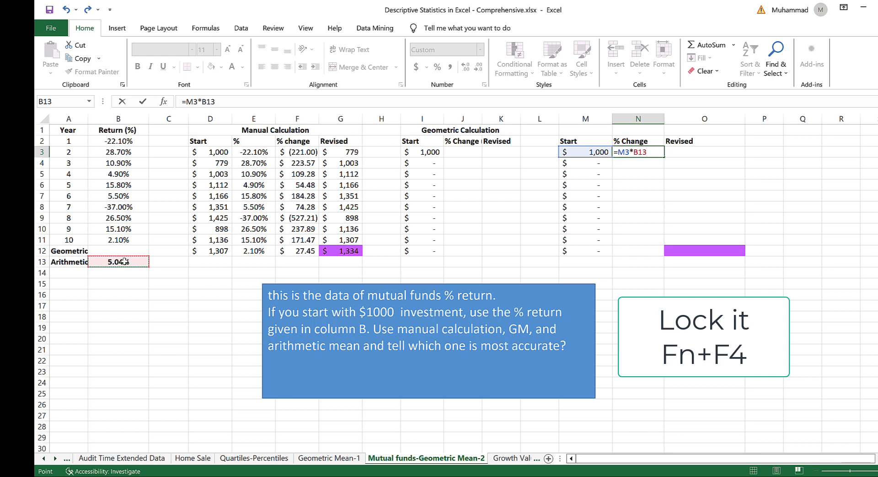
key(F4)
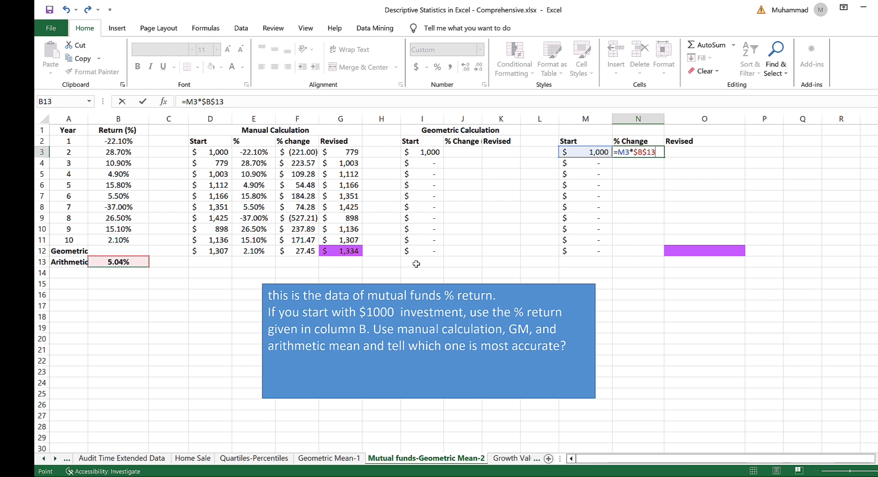
key(Tab)
Step: Calculate the first Revised value of the arithmetic-mean table in O3 with the formula =M3+N3
text(=)
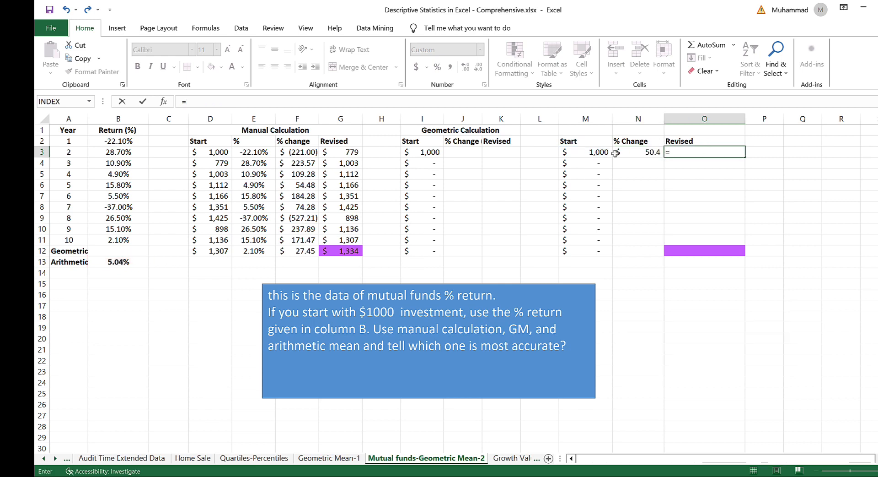
click(589, 151)
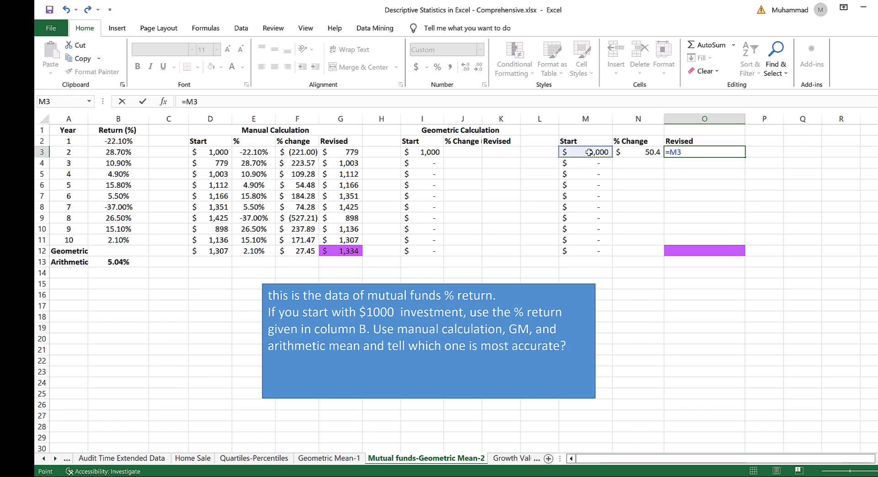
text(+)
click(649, 152)
key(Return)
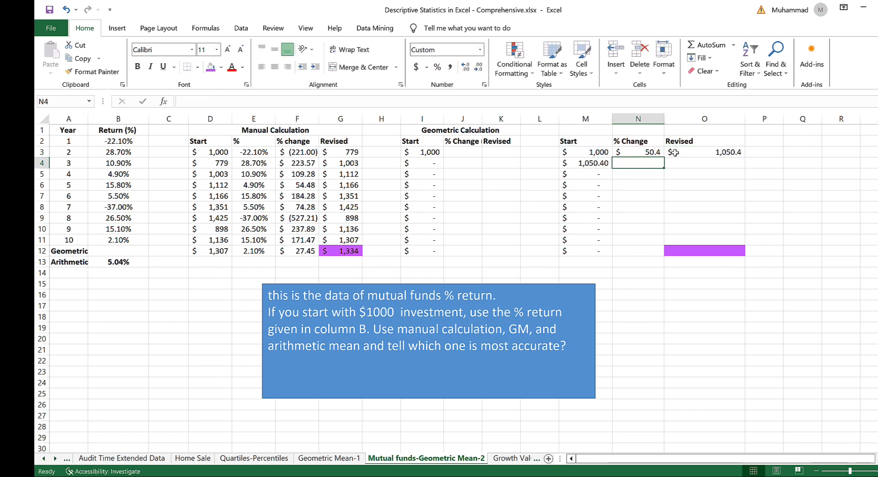
Step: Fill the arithmetic-mean table's % Change and Revised formulas down to row 12 and shade O12 purple
drag(652, 152, 744, 255)
click(727, 251)
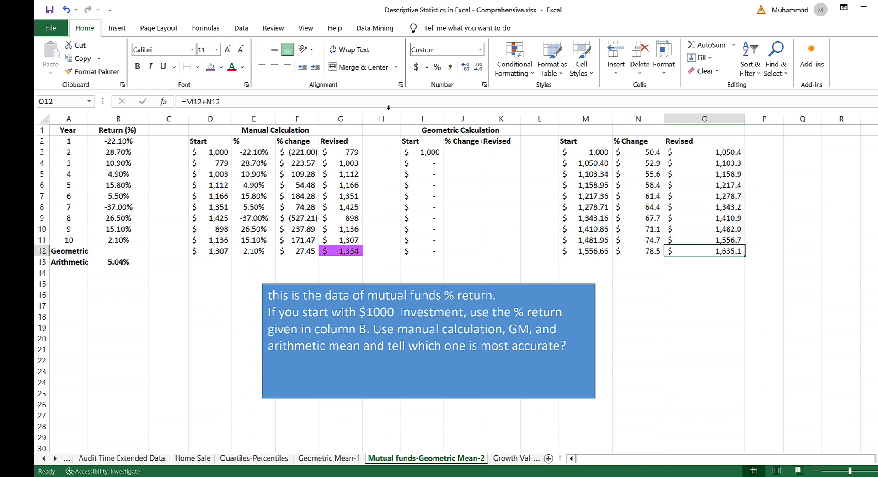
click(211, 67)
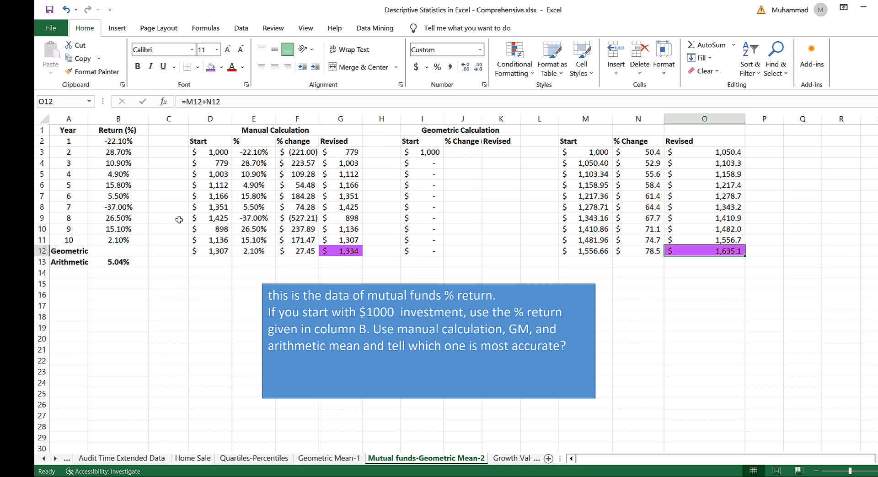
Step: Calculate the geometric mean of the yearly returns in B12 with the array formula =GEOMEAN(B2:B11+1)-1
click(114, 250)
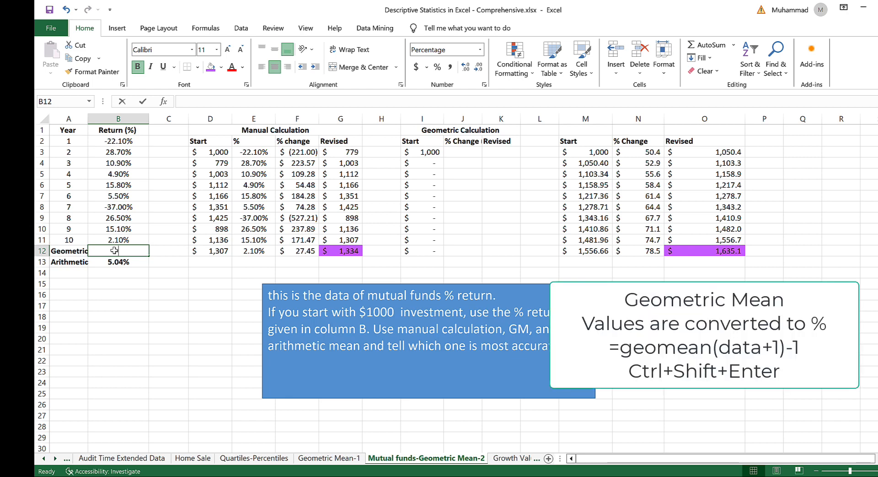
text(=geo)
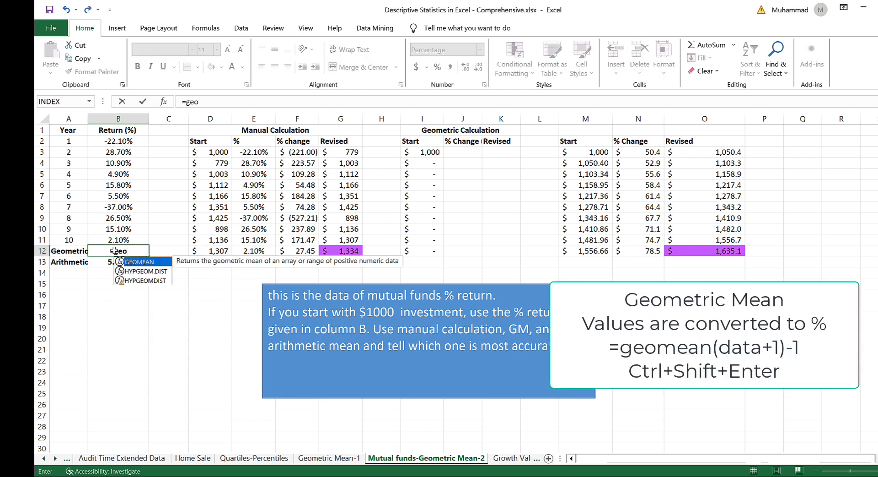
text(mean()
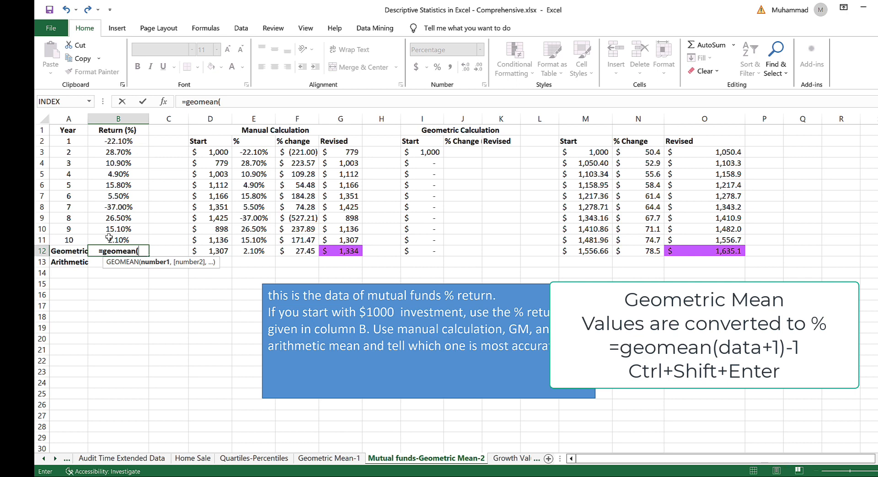
drag(120, 142, 118, 238)
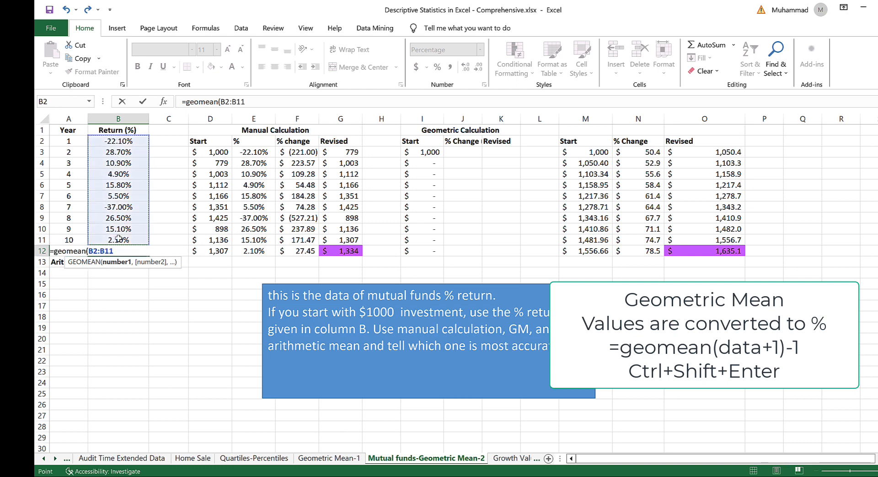
text(+1)
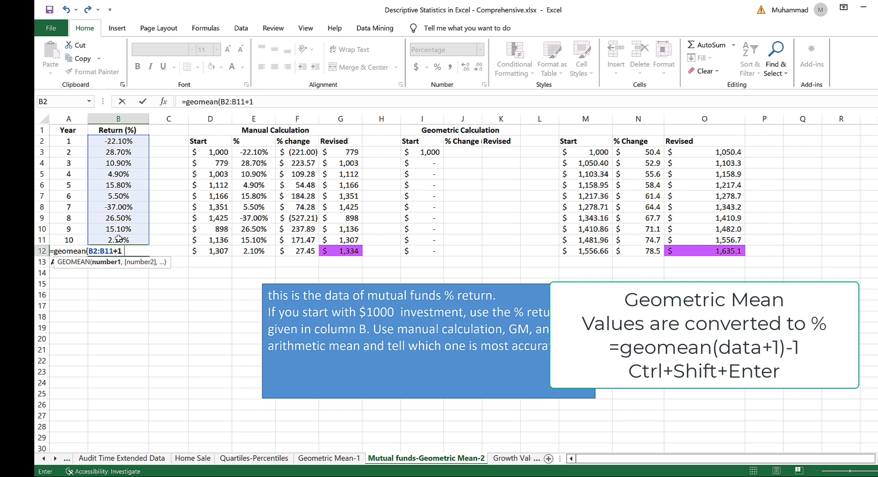
text()-1)
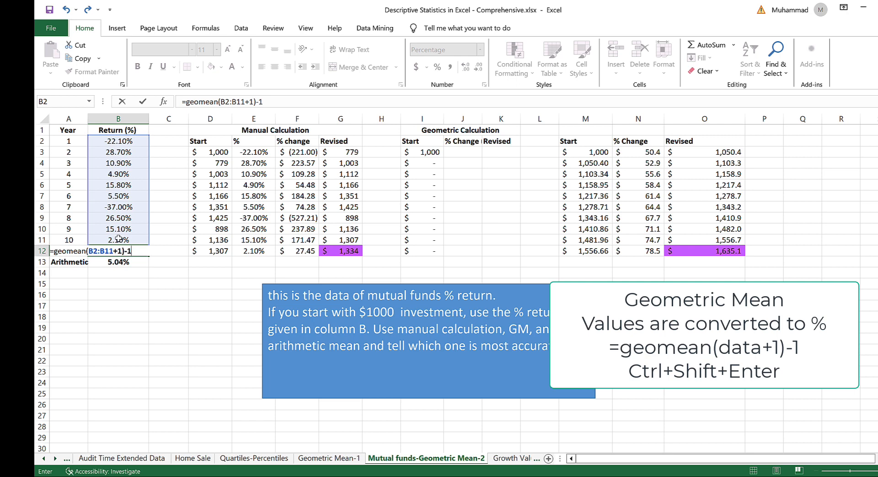
key(ctrl+shift+Return)
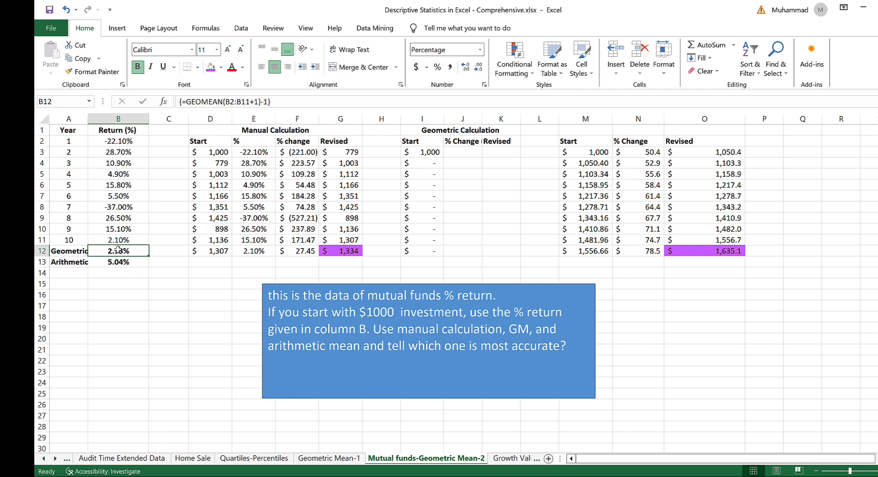
Step: Calculate the Geometric Calculation % Change in J3 as the start value times the locked geometric mean, =I3*$B$12
click(471, 152)
text(=)
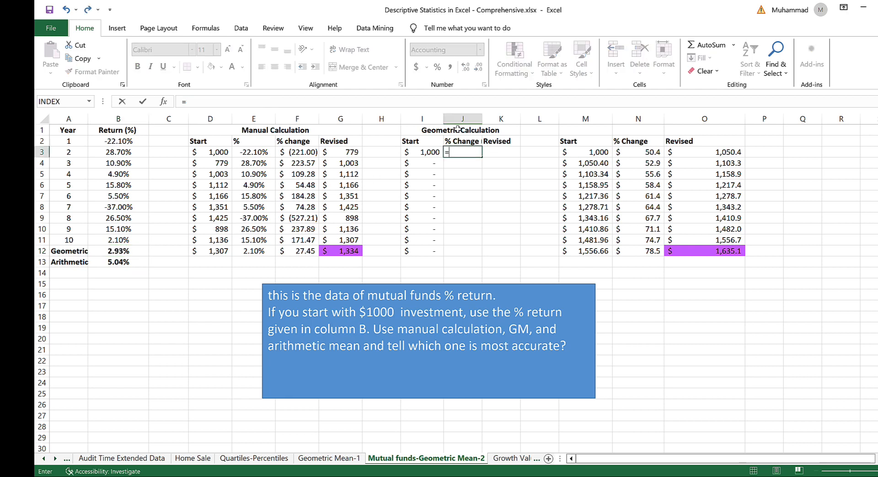
click(421, 153)
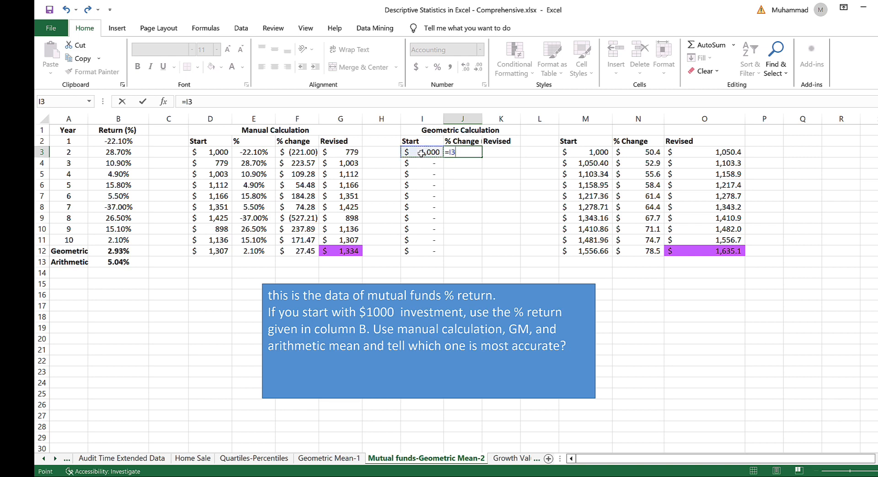
text(*)
click(115, 251)
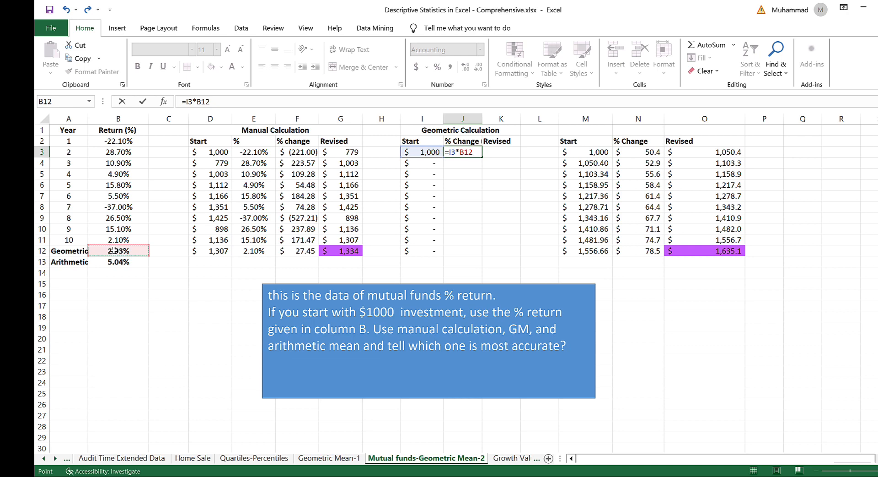
key(F4)
key(Tab)
Step: Calculate the first Revised value of the Geometric Calculation table in K3 with the formula =I3+J3
text(=)
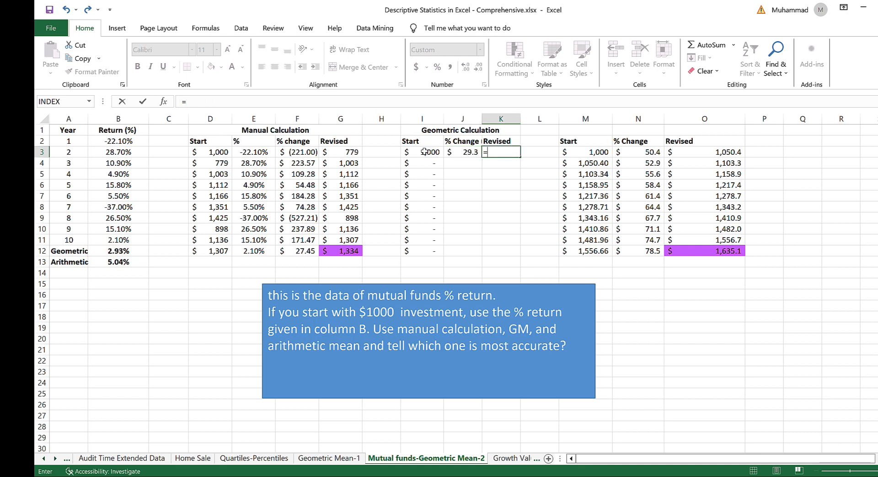
click(424, 151)
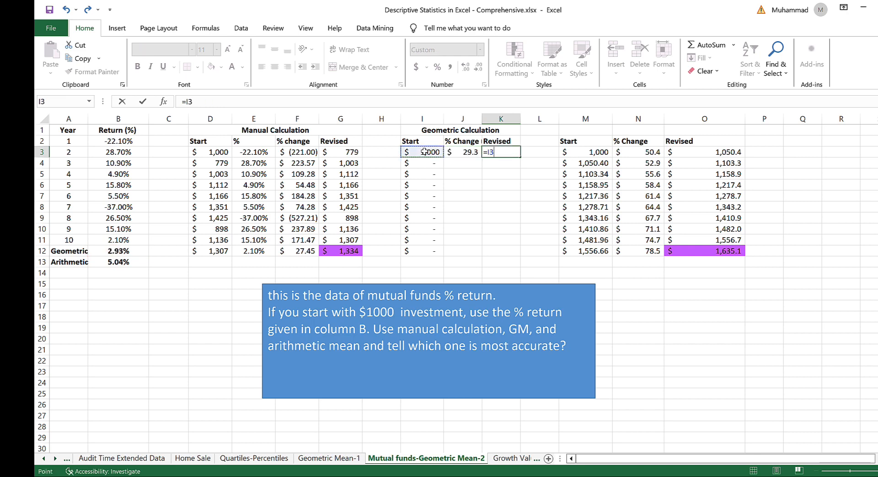
text(+)
click(471, 150)
key(Return)
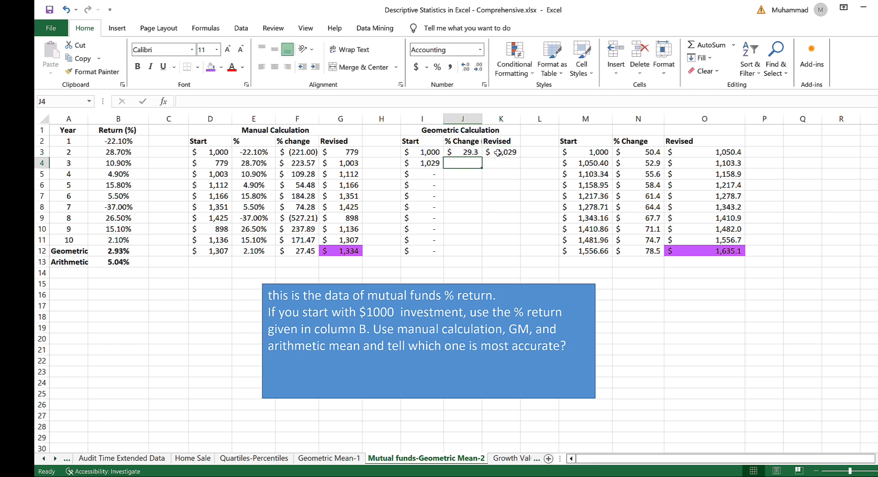
Step: Fill the Geometric Calculation % Change and Revised formulas down to row 12 and shade K12 purple
drag(470, 152, 505, 153)
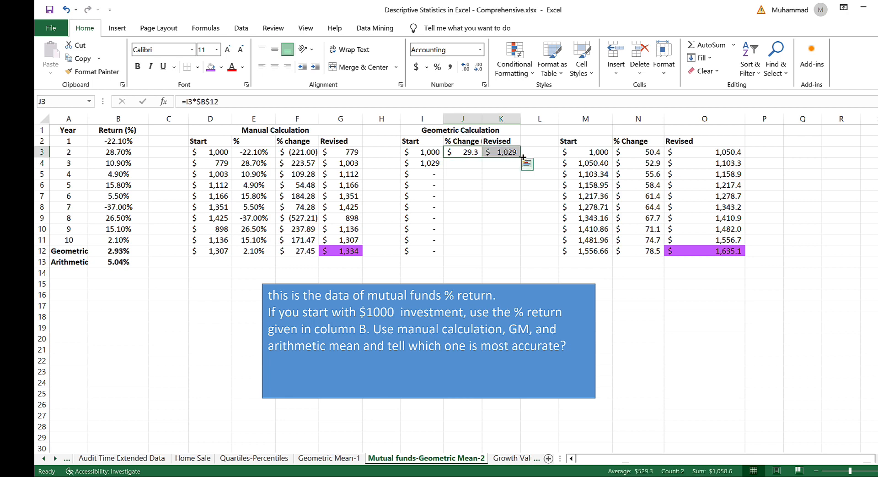
double_click(521, 157)
click(504, 251)
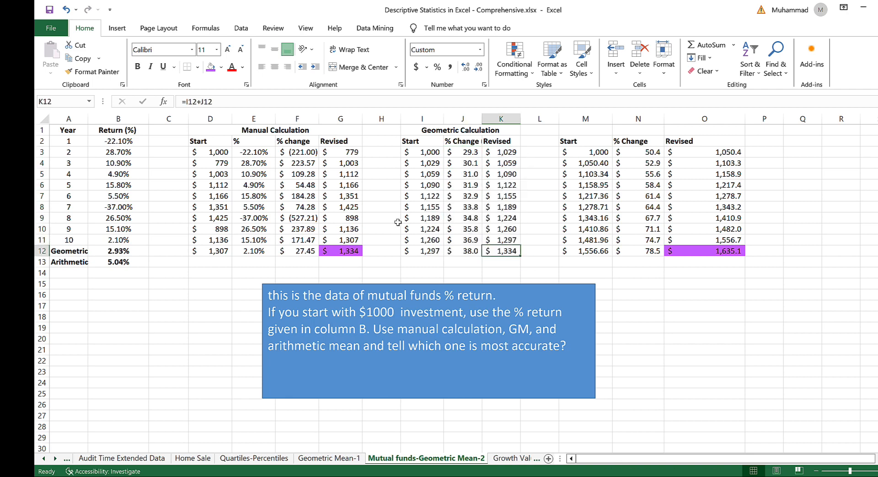
click(211, 67)
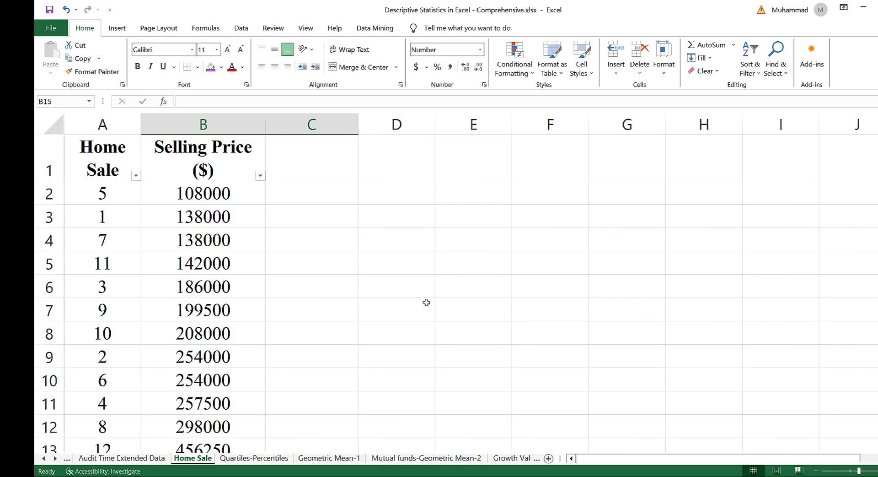
Step: Calculate the standard deviation of the selling prices in B15 of the Home Sale sheet with =STDEV(B2:B13)
scroll(426, 302, down, 1)
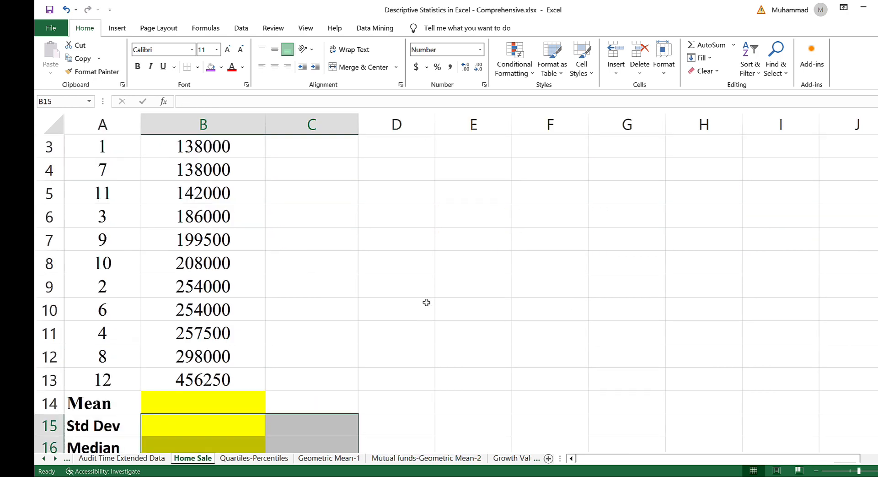
scroll(426, 302, down, 1)
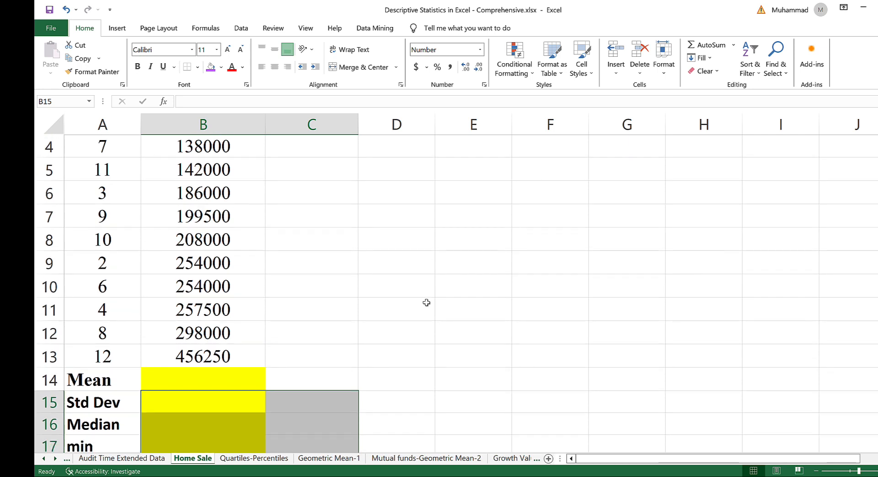
click(209, 399)
text(=std)
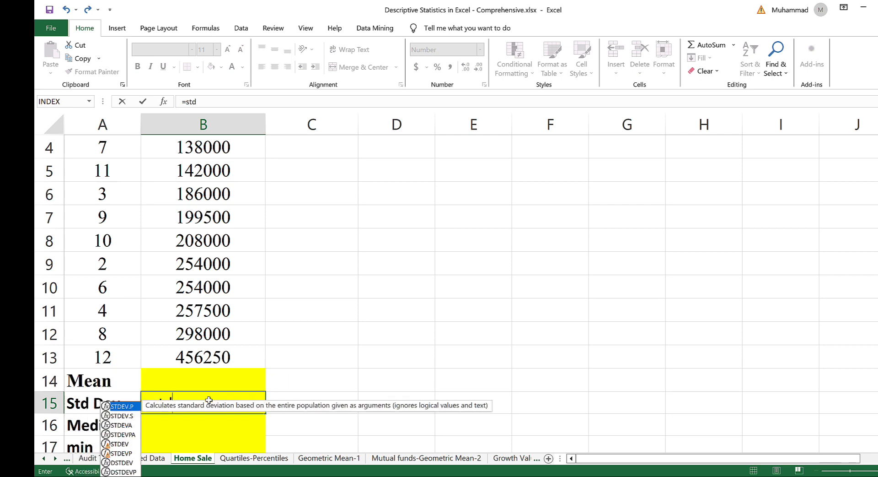
text(ev()
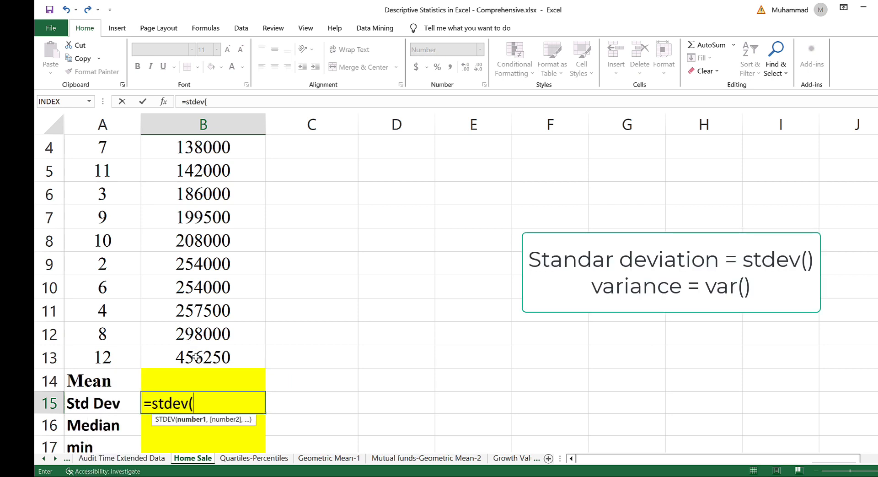
click(196, 356)
key(Return)
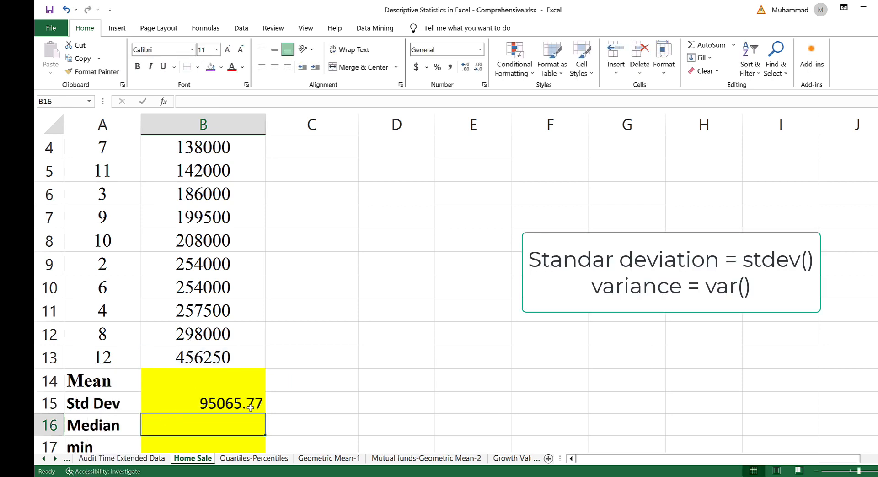
Step: Calculate the variance of the selling prices in B20 with the VAR function
scroll(329, 368, down, 1)
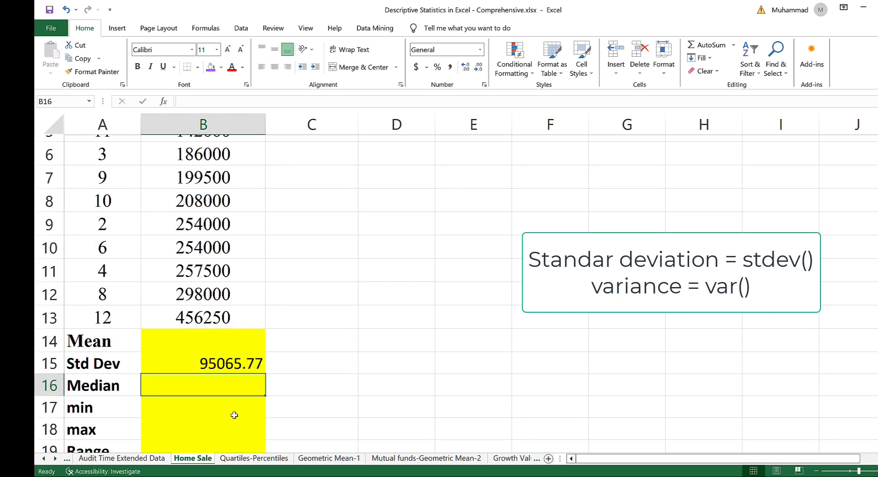
scroll(256, 375, down, 1)
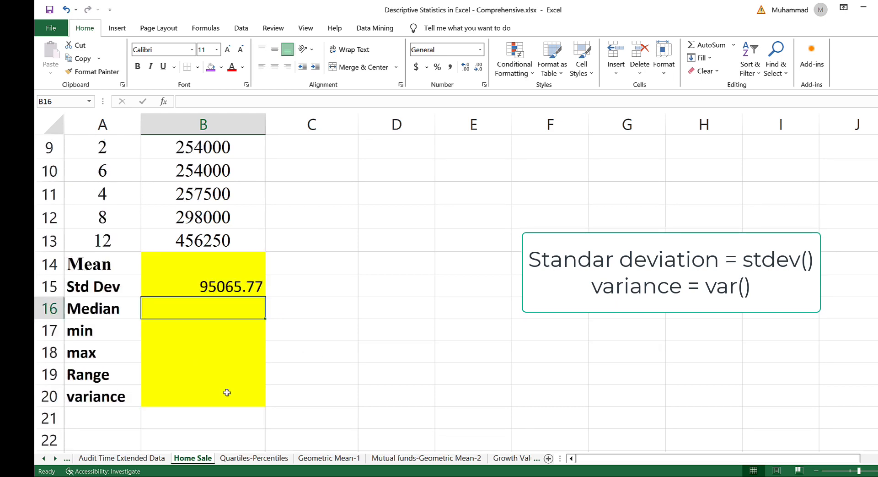
click(228, 392)
text(=var()
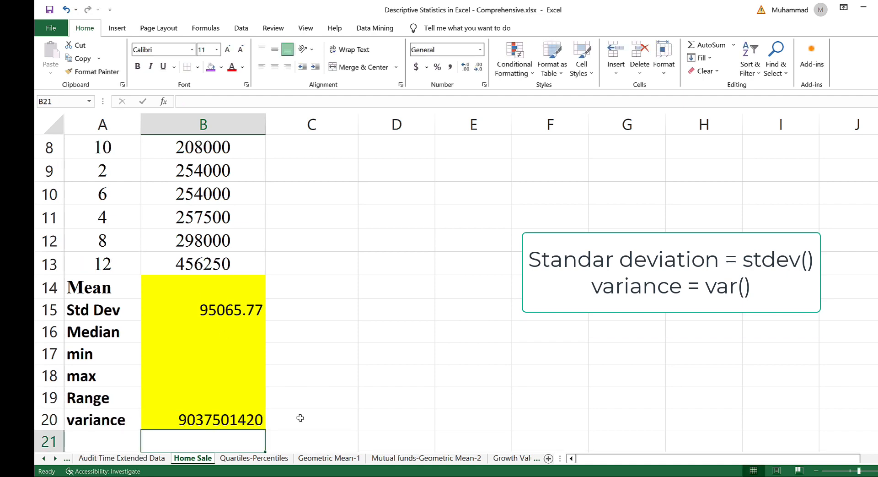
Step: Calculate the square root of the variance in C20 with =SQRT(B20) and compare it with the standard deviation in B15
click(300, 418)
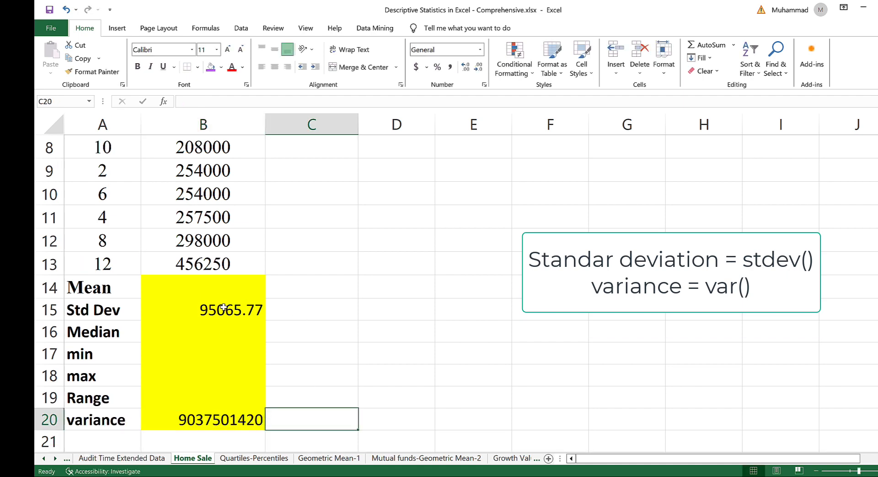
text(=sqrt()
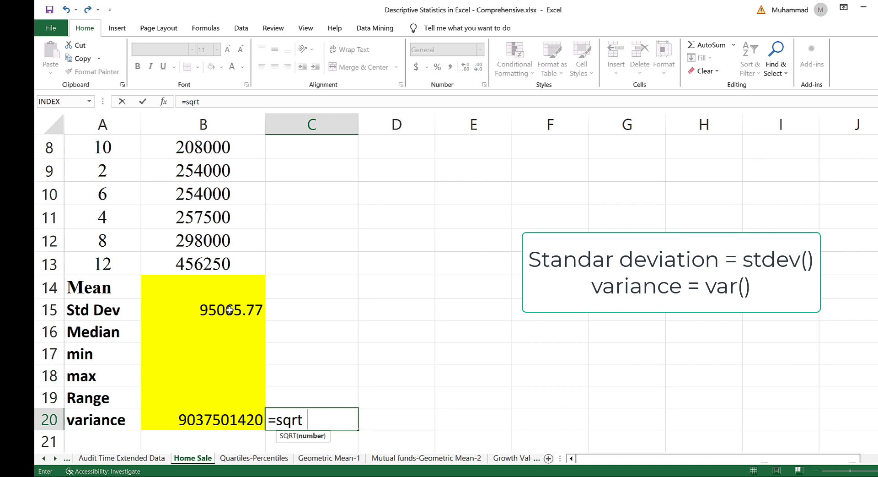
click(202, 420)
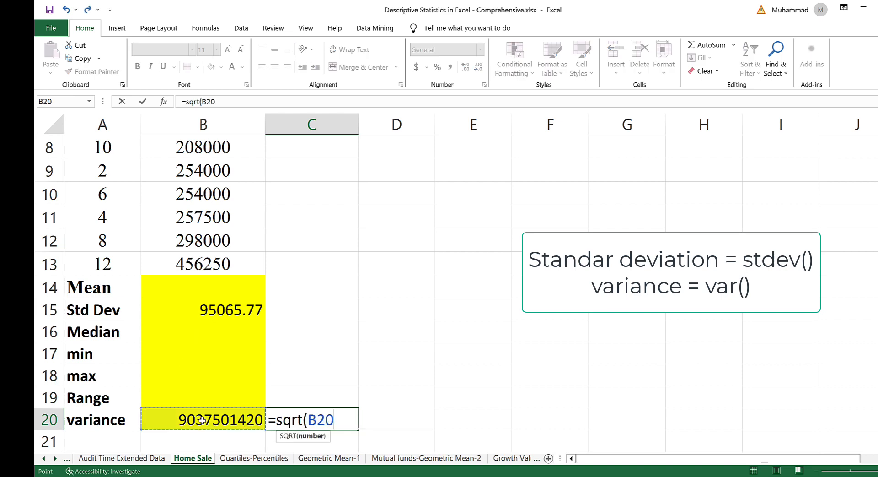
text())
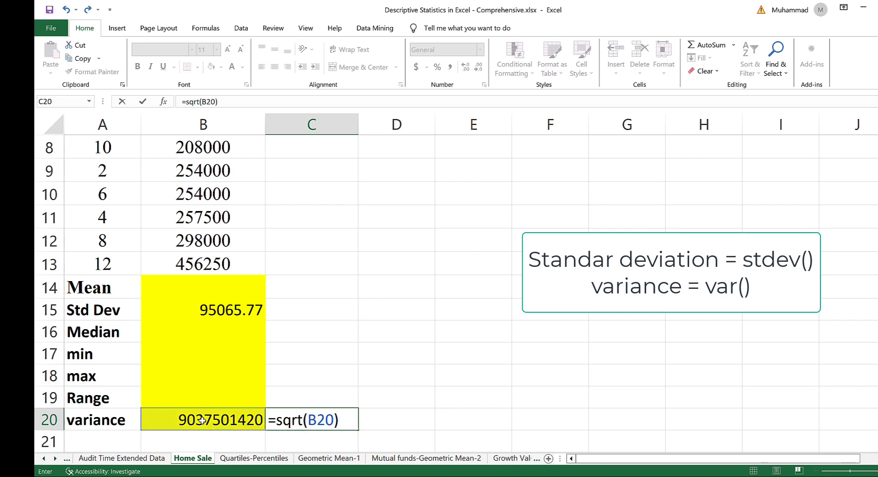
key(Return)
click(297, 419)
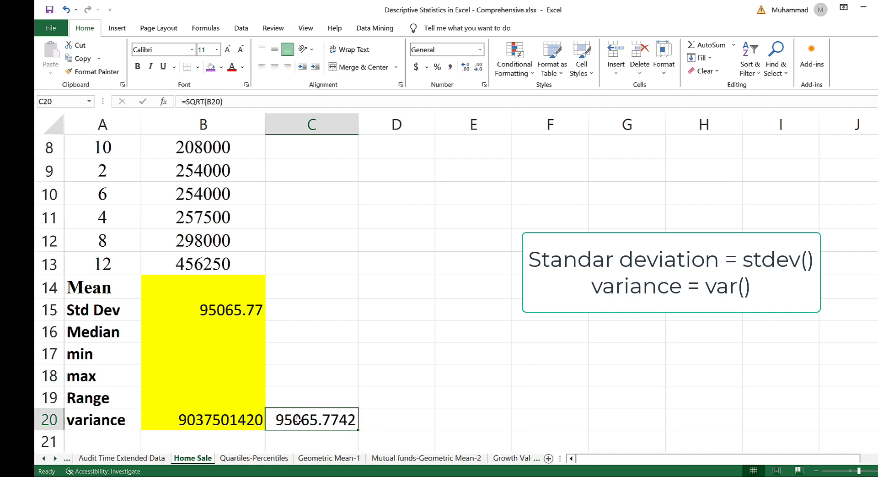
click(220, 310)
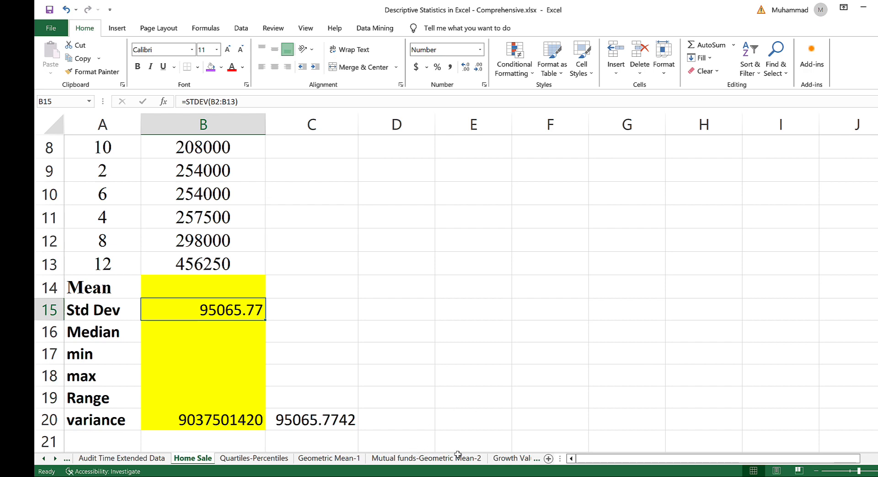
Step: Calculate the first quartile of the data in D2 of the Quartiles-Percentiles sheet with =QUARTILE(B2:B20, 1)
click(284, 459)
text(=)
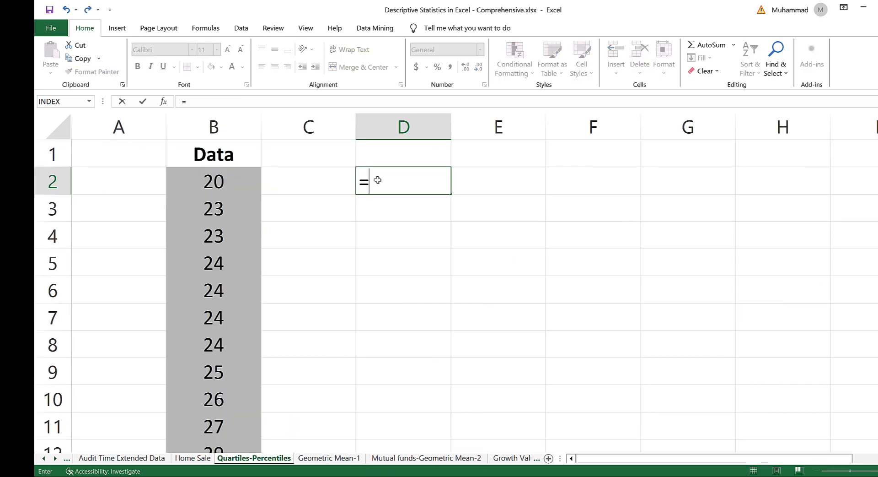
text(quartile()
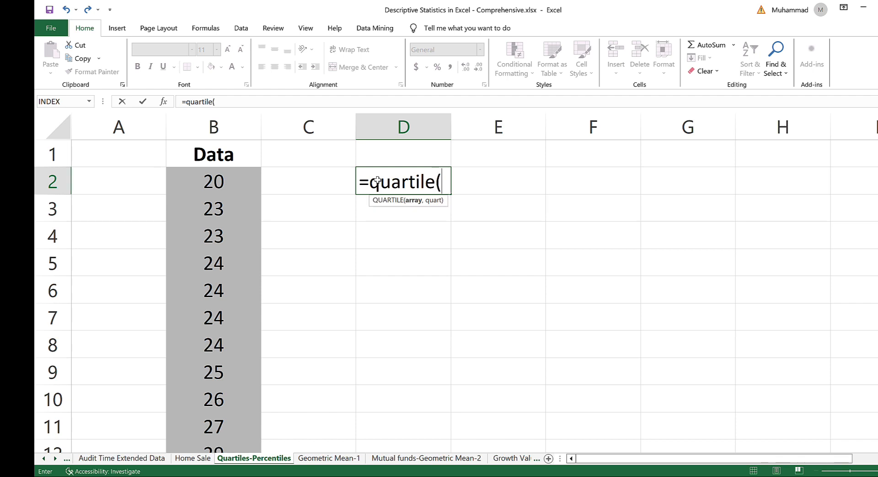
click(215, 182)
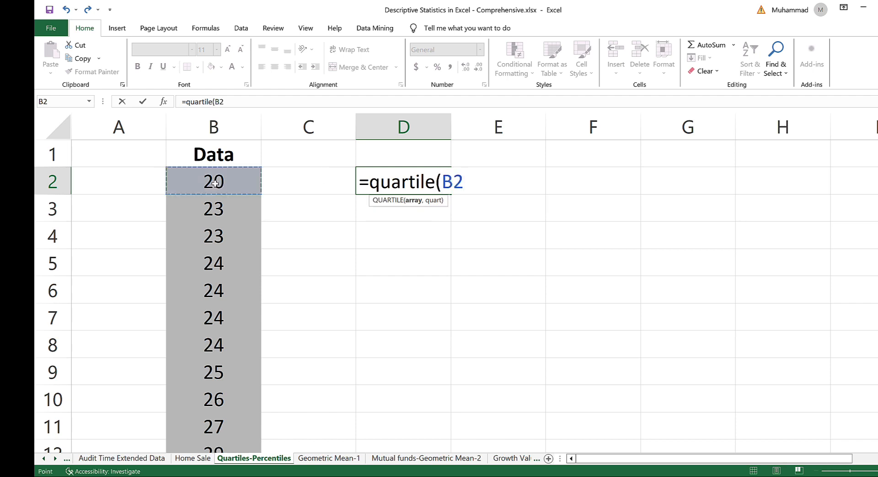
key(ctrl+shift+Down)
text(, 1)
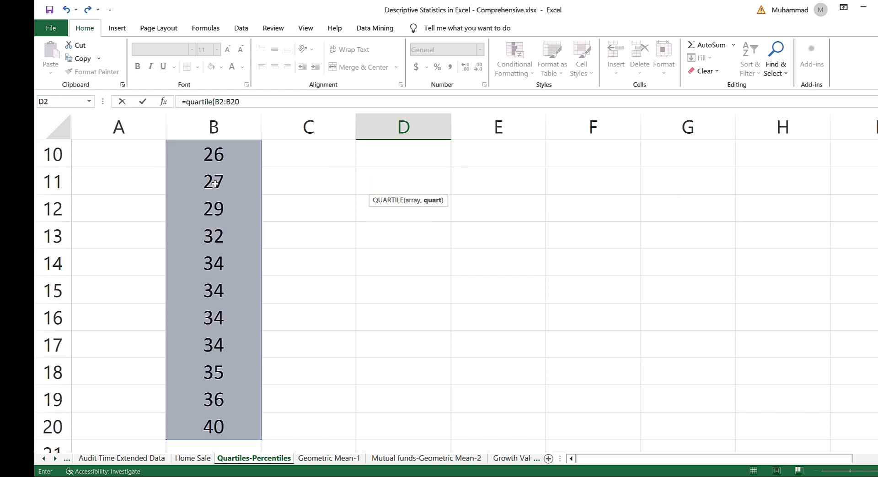
text())
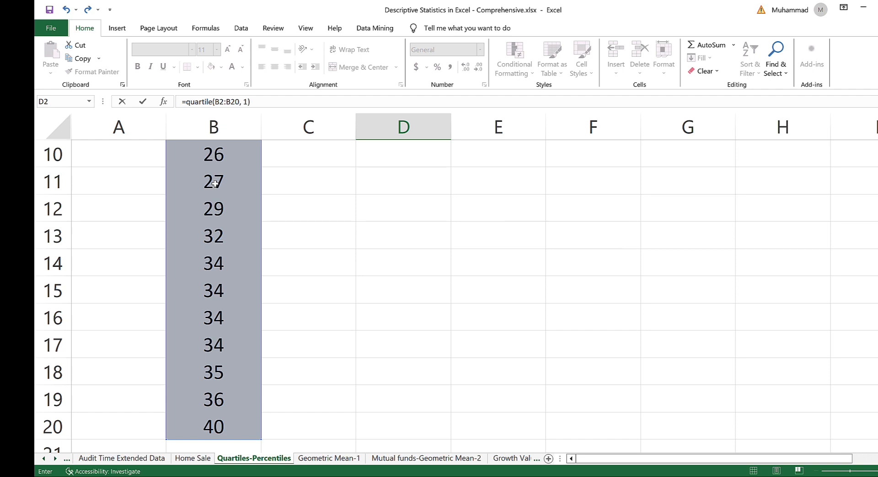
key(Return)
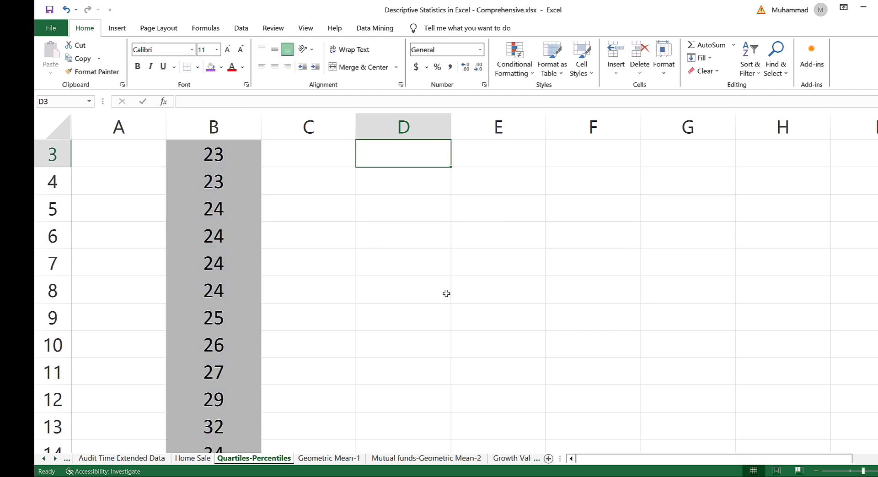
Step: Review the QUARTILE formula in D2 and fill it down to D4
scroll(446, 293, up, 1)
click(420, 182)
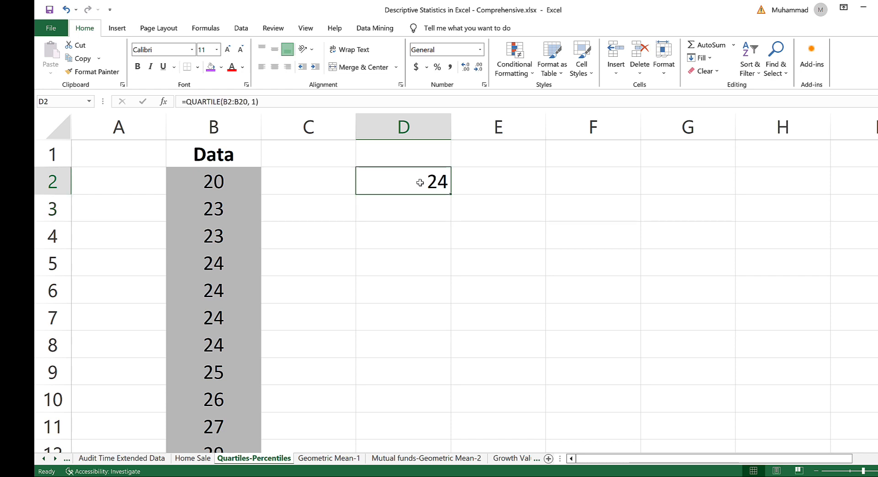
double_click(420, 183)
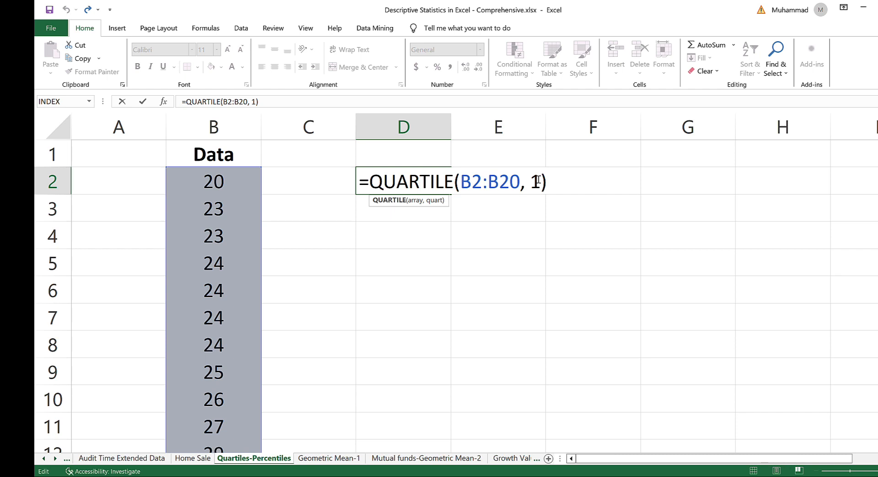
key(ctrl+Return)
drag(450, 194, 441, 214)
Step: Change the QUARTILE formula in D3 to quartile 2 and the one in D4 to the third quartile
click(439, 208)
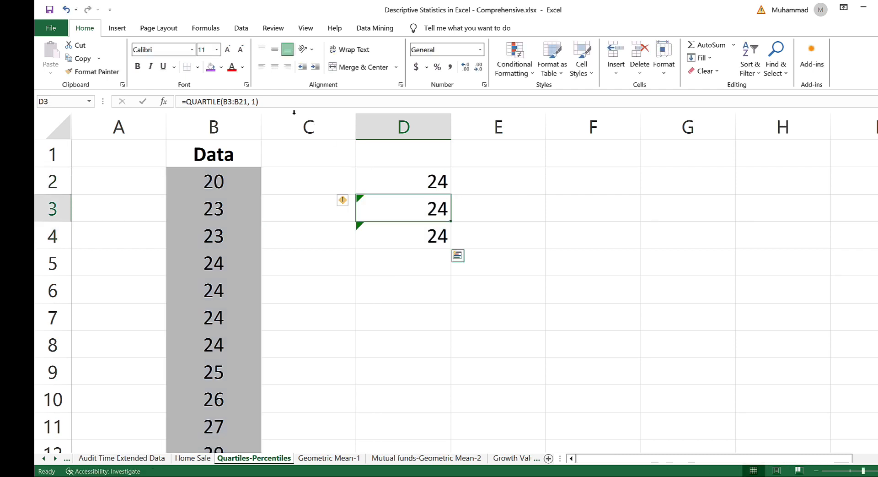
click(254, 102)
key(BackSpace)
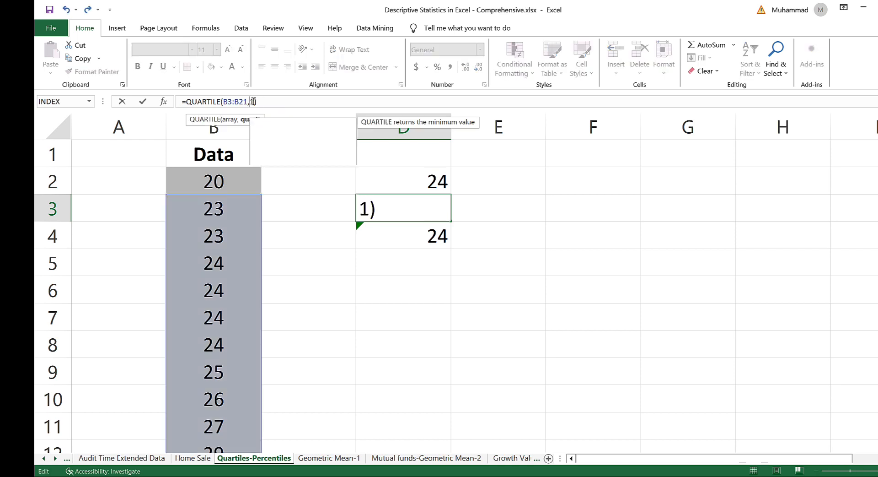
text(2)
key(Return)
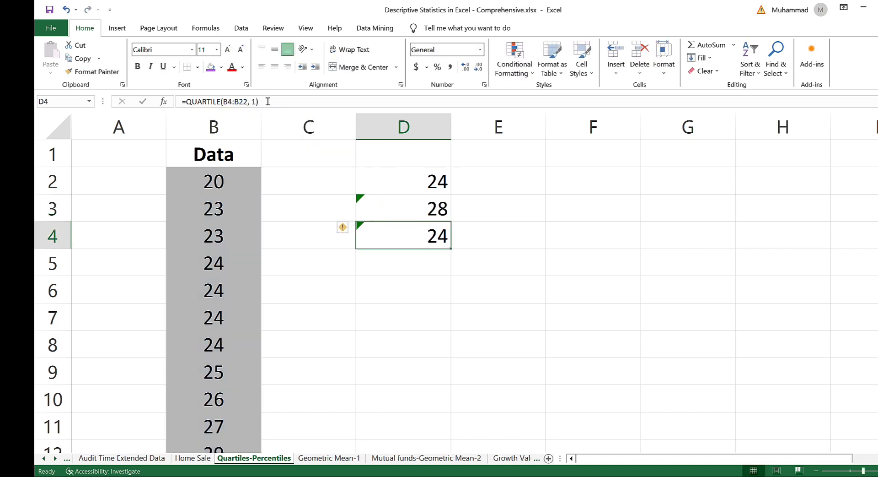
click(253, 101)
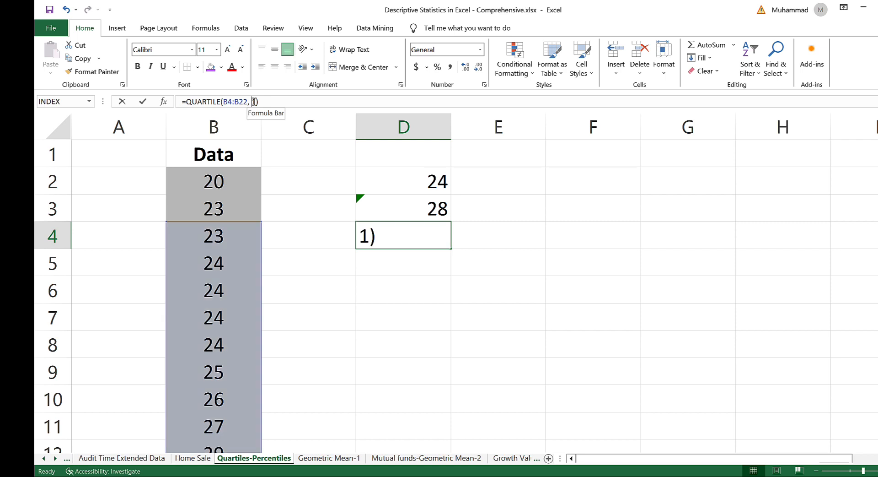
key(Return)
Step: Calculate the 70th percentile of the data in D6 with =PERCENTILE(B2:B20, 0.7) and review the formula
click(414, 292)
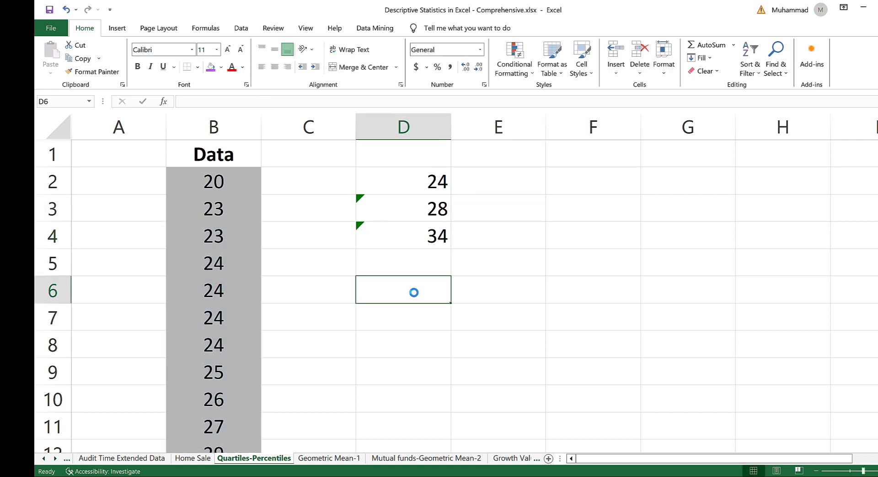
text(=pecentile()
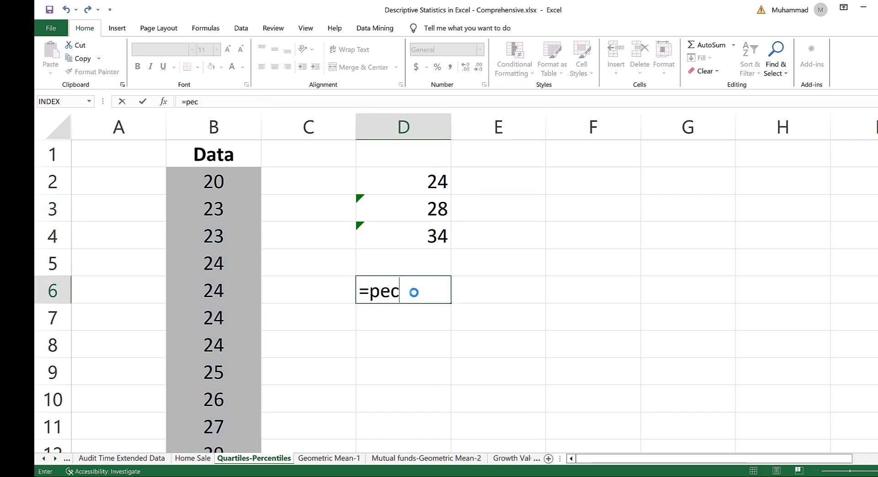
click(206, 181)
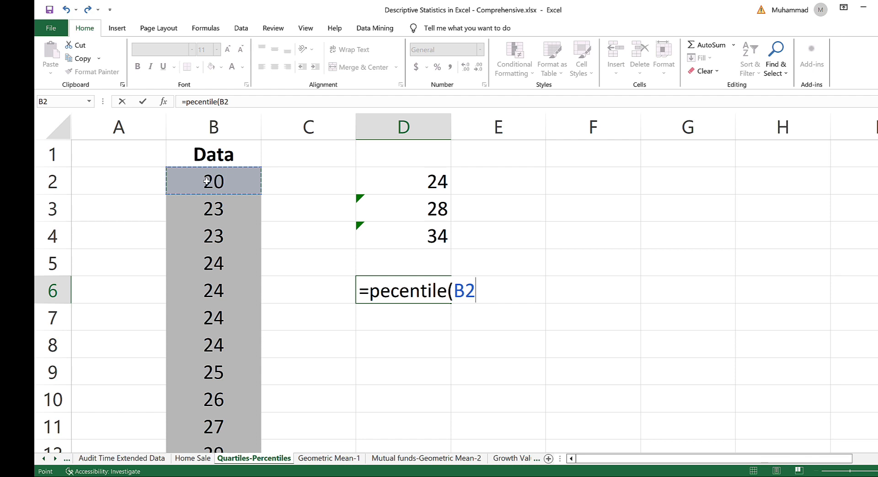
key(ctrl+shift+Down)
text(, 0.7)
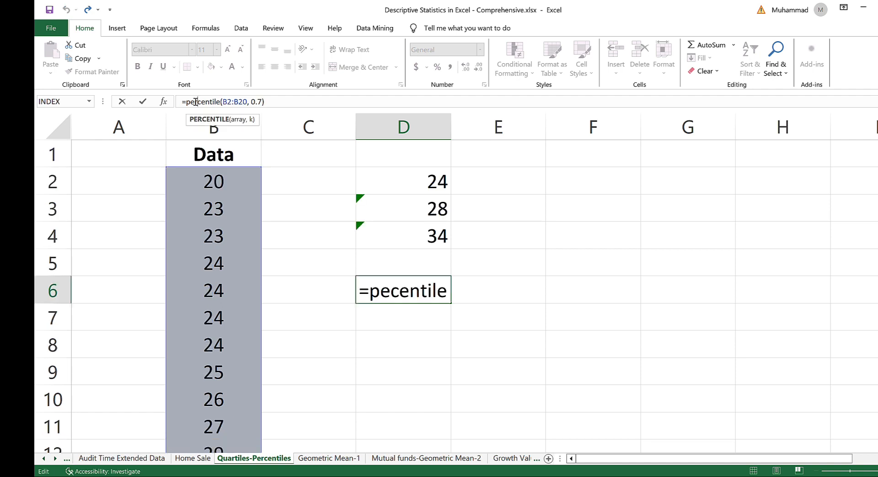
key(Return)
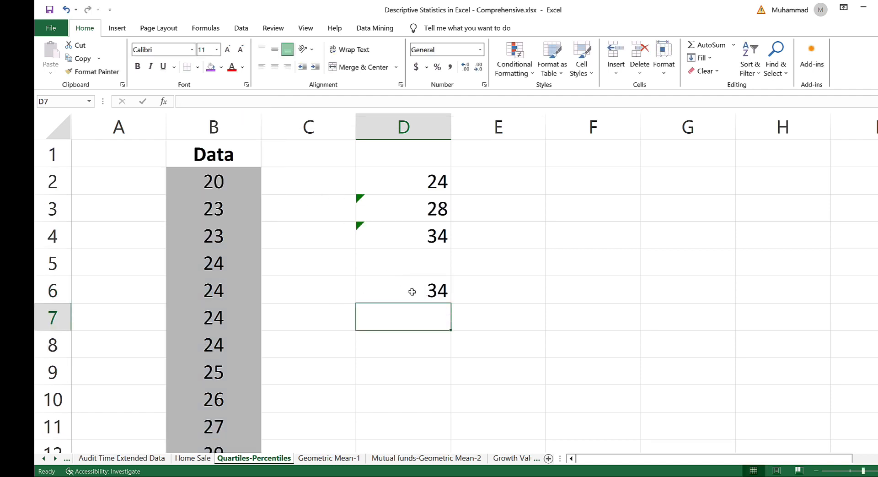
click(412, 291)
double_click(409, 289)
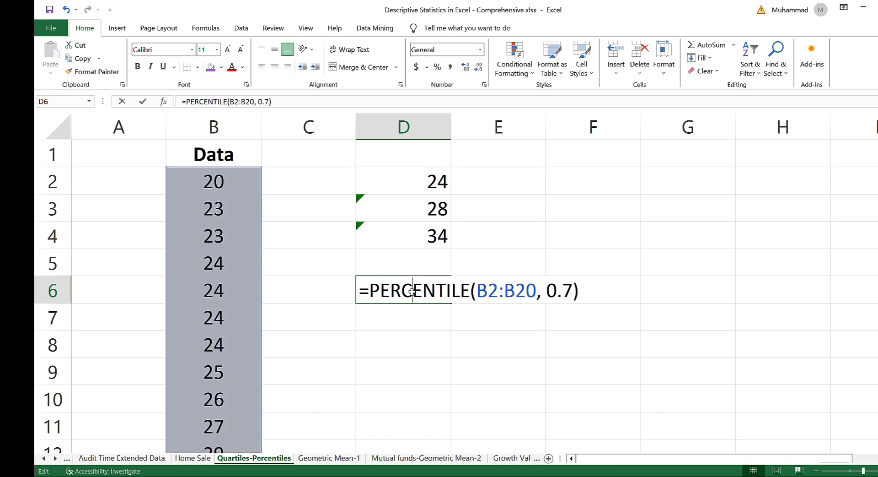
key(Return)
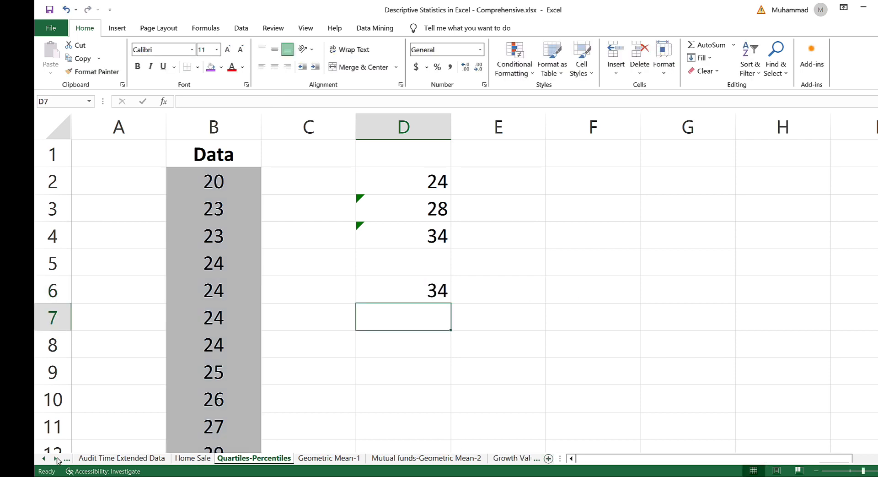
Step: Add the header "Standardized miles" in H1 of the Tread Wear - Raw Data sheet
click(55, 459)
click(55, 459)
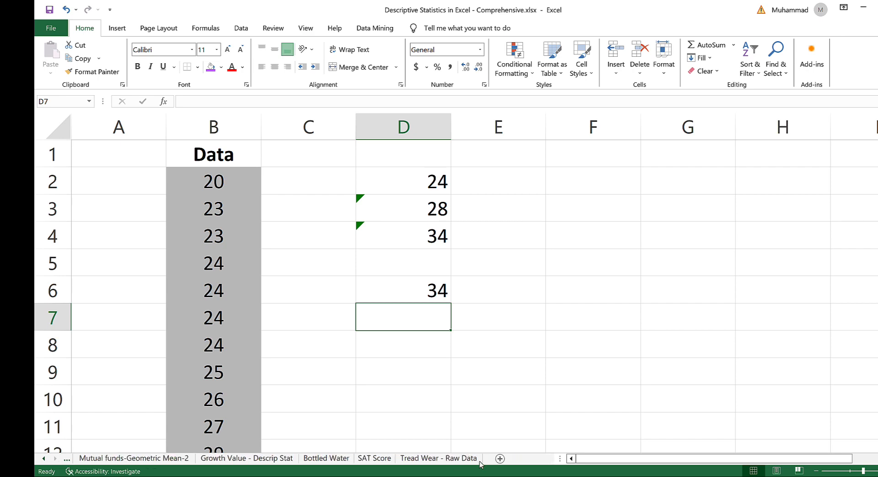
click(437, 460)
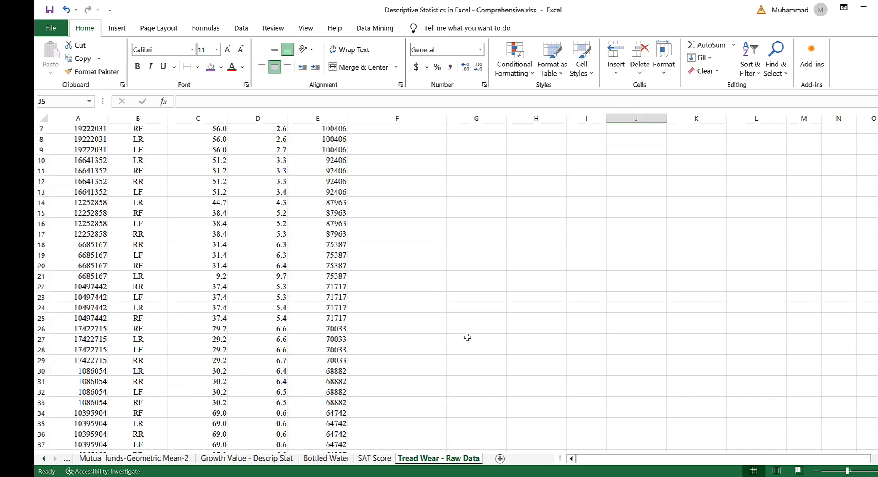
scroll(467, 338, up, 2)
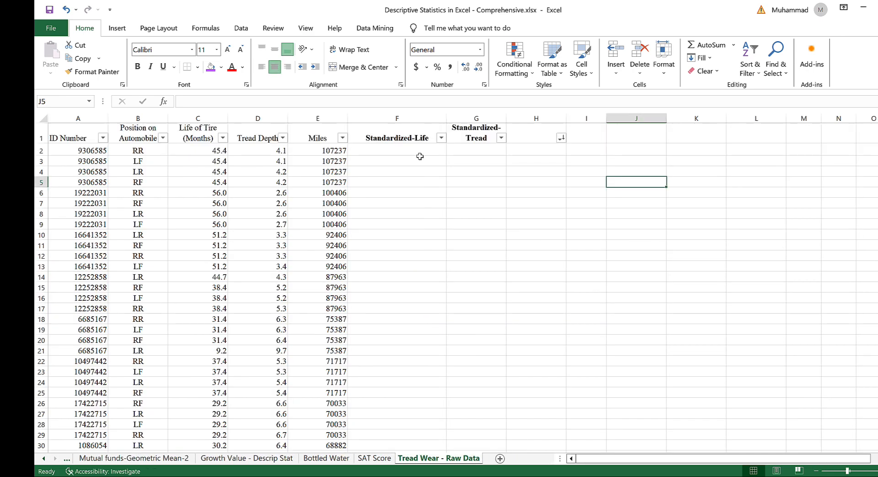
click(537, 135)
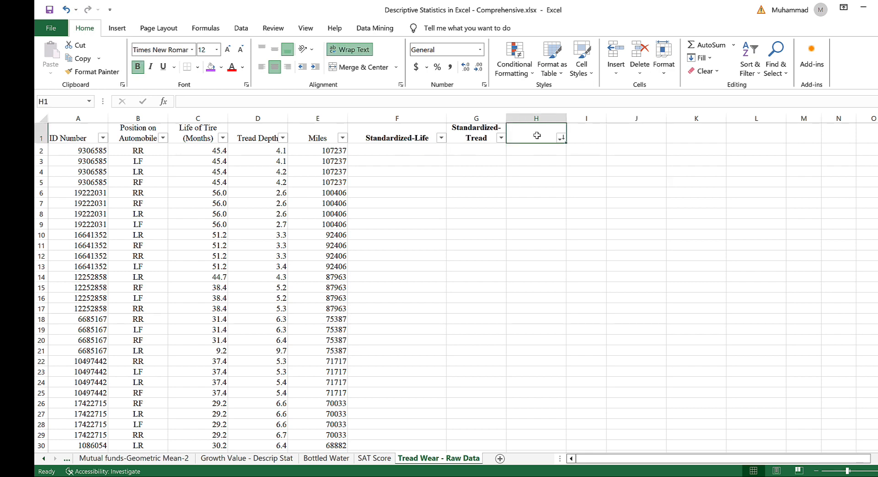
text(Standardized miles)
key(Return)
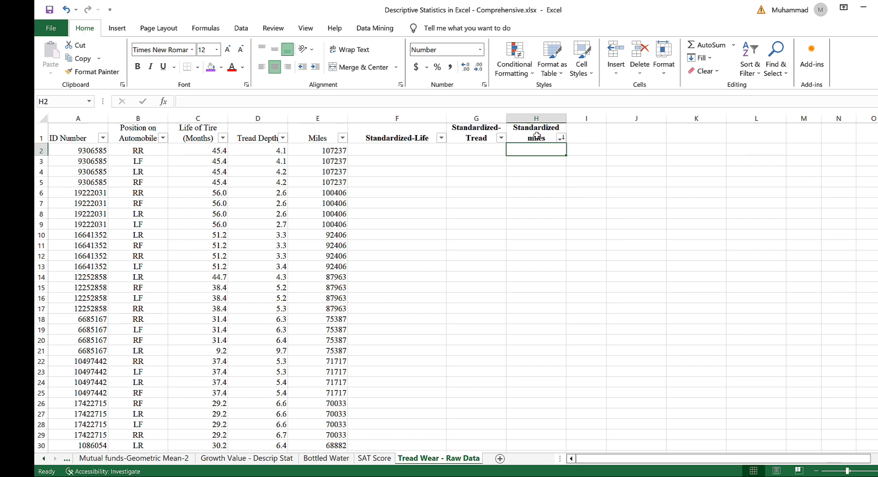
Step: Enter =STANDARDIZE(E2, $E$459, $E$460) in H2, with absolute references to the mean and standard deviation of the miles
text(=)
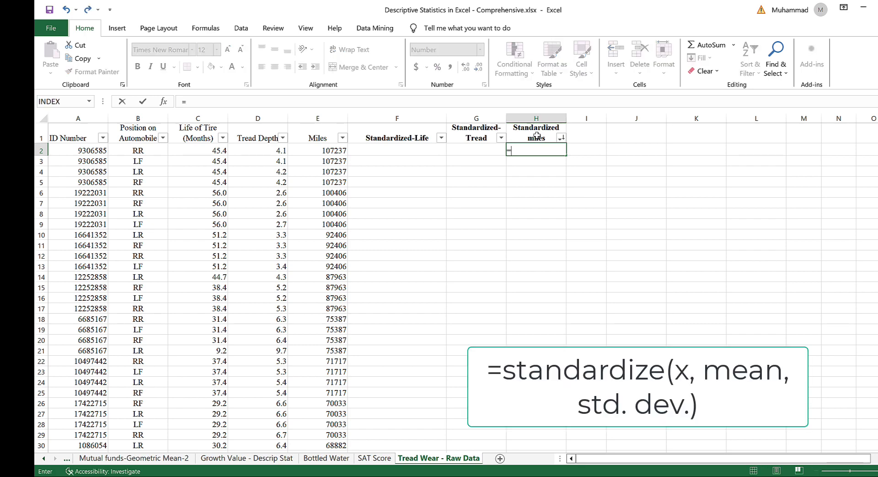
text(STANDARDIZE()
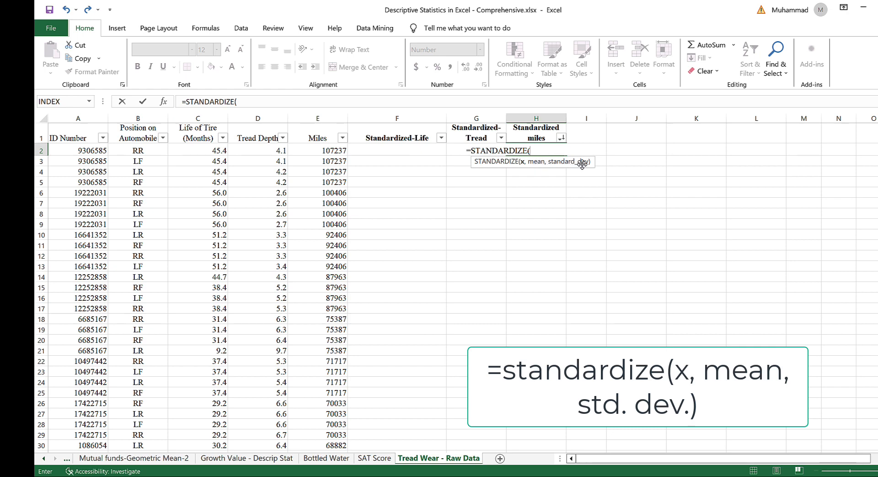
click(325, 150)
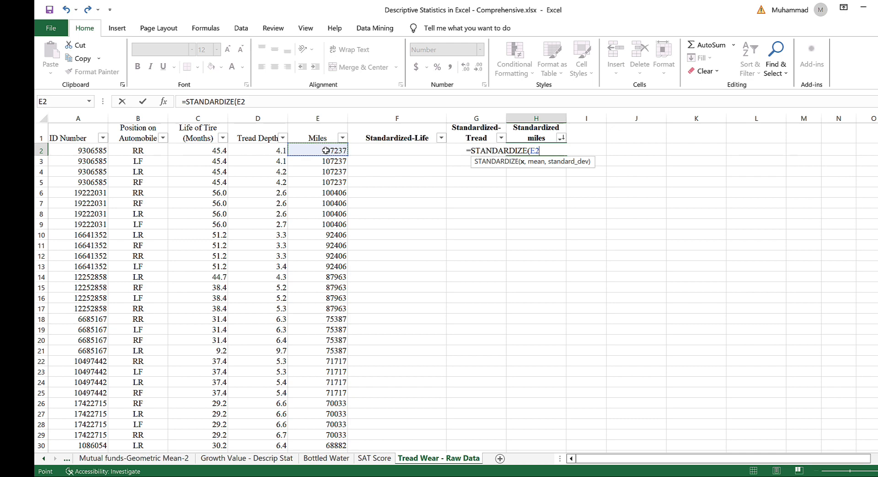
text(,)
scroll(377, 238, down, 20)
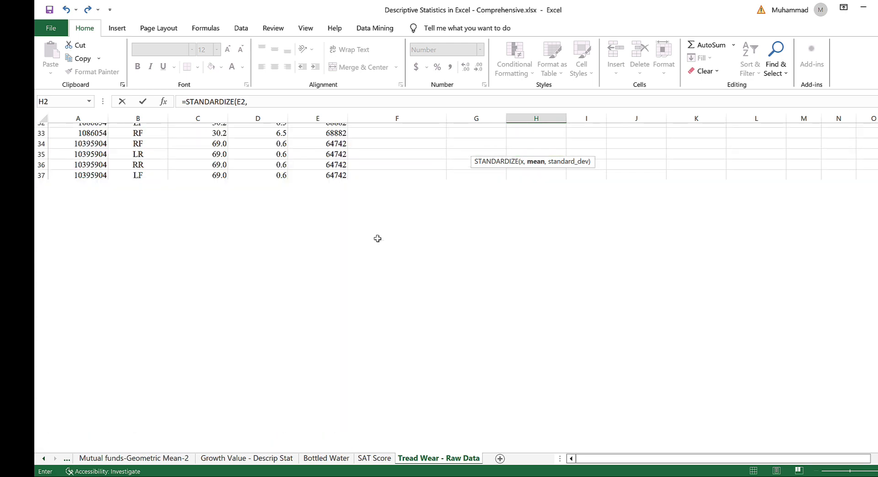
click(335, 402)
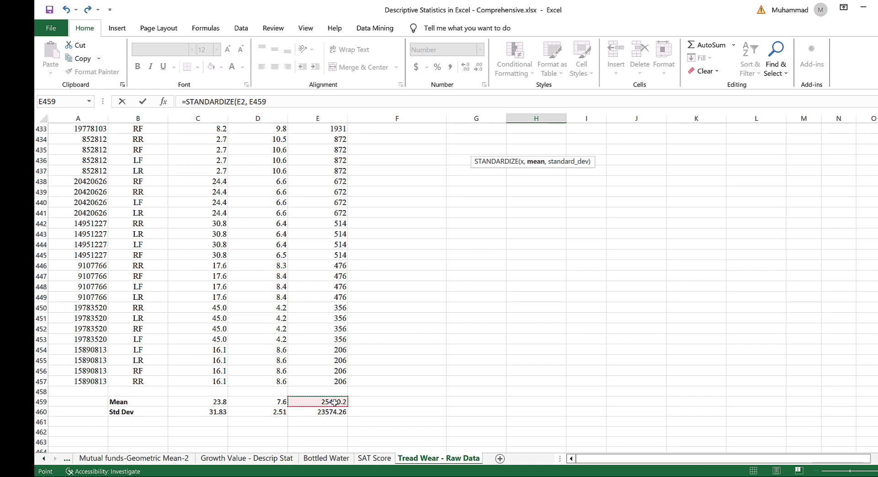
key(F4)
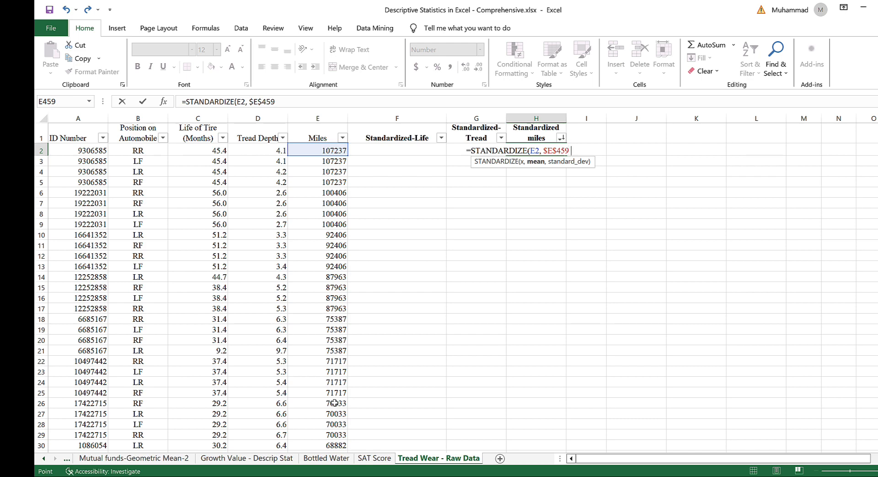
text(,)
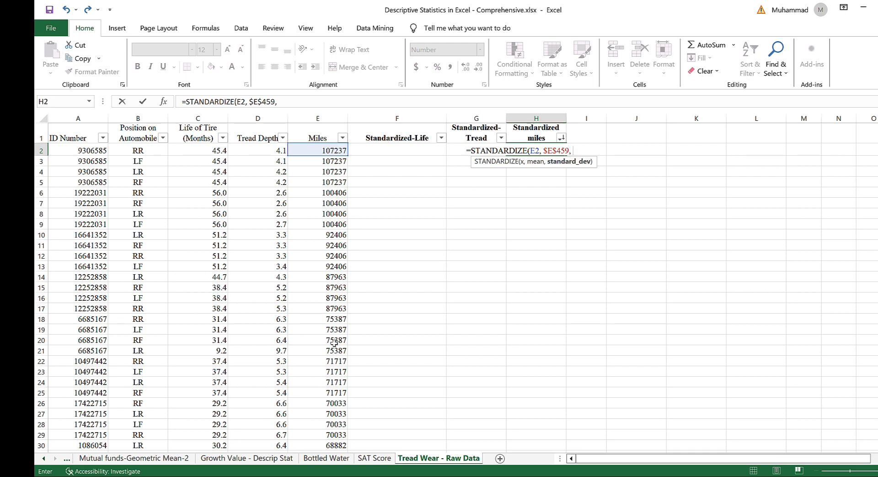
scroll(334, 343, down, 20)
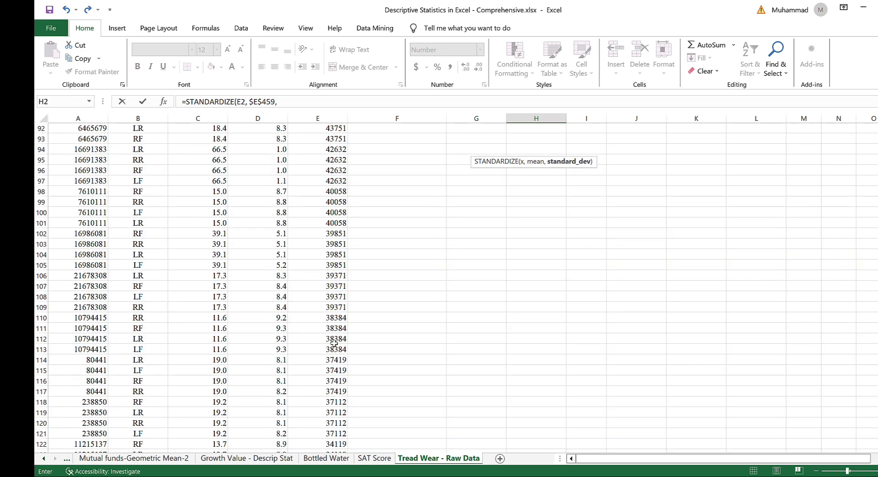
scroll(334, 343, down, 20)
click(327, 139)
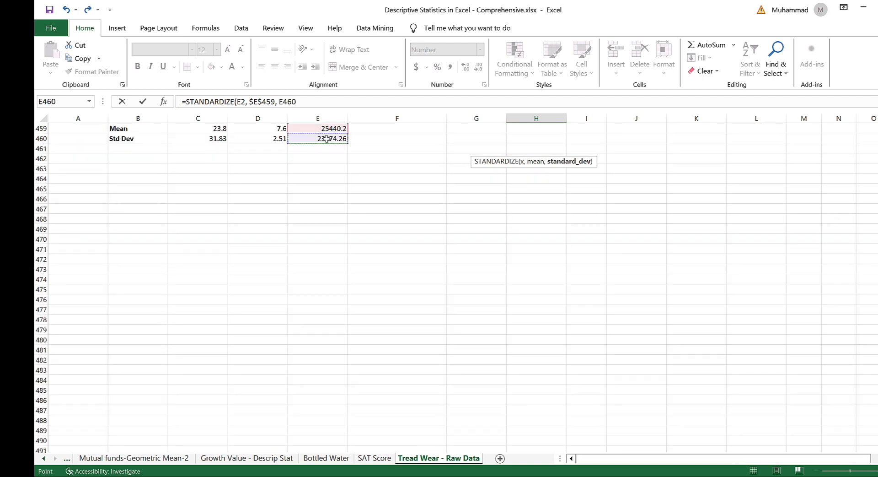
key(F4)
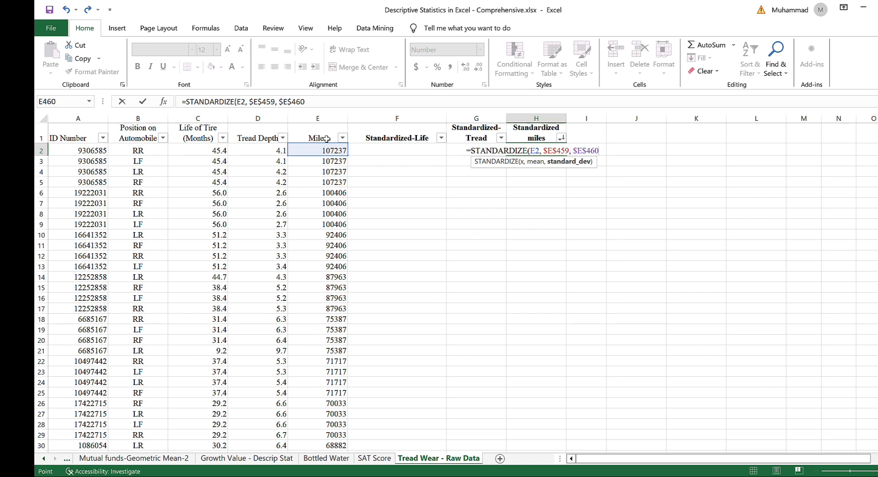
text())
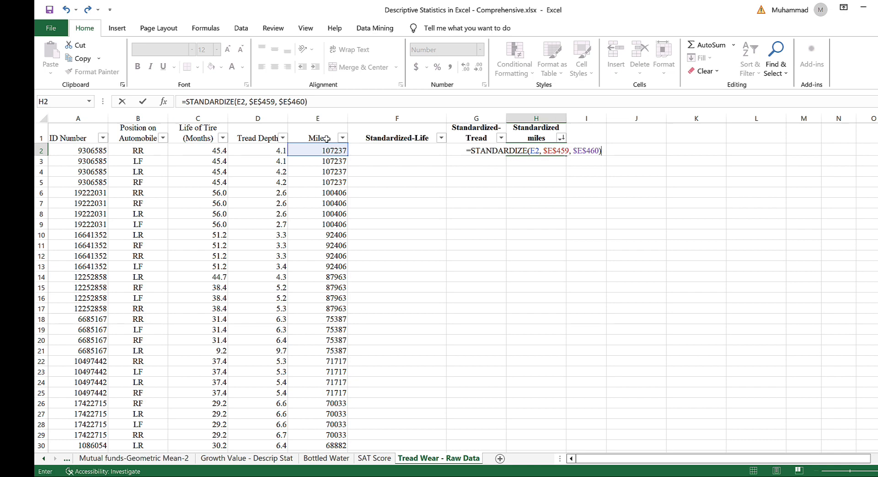
key(Return)
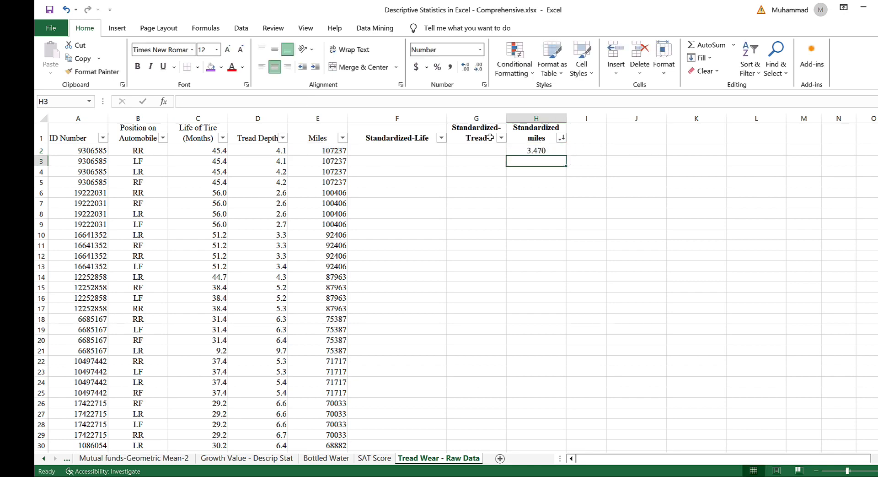
Step: Fill the STANDARDIZE formula in H2 down the column and compare the first rows of miles with their standardized values
click(530, 151)
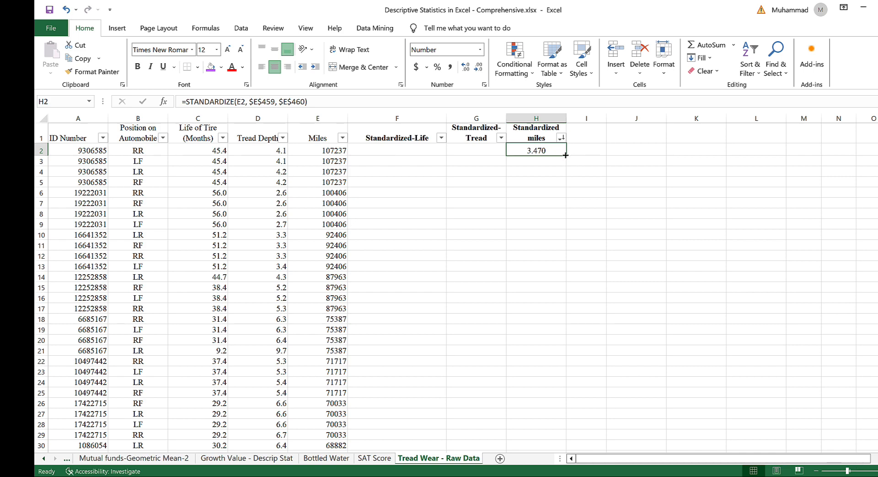
drag(566, 155, 534, 197)
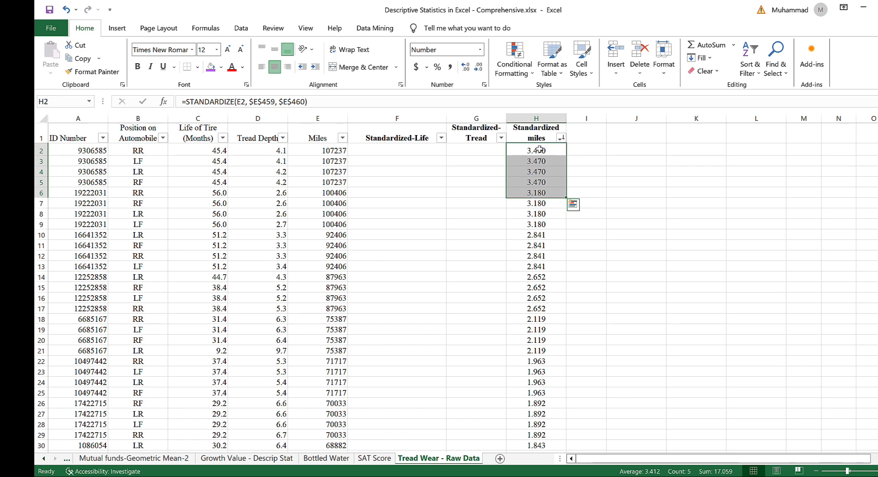
drag(539, 149, 537, 224)
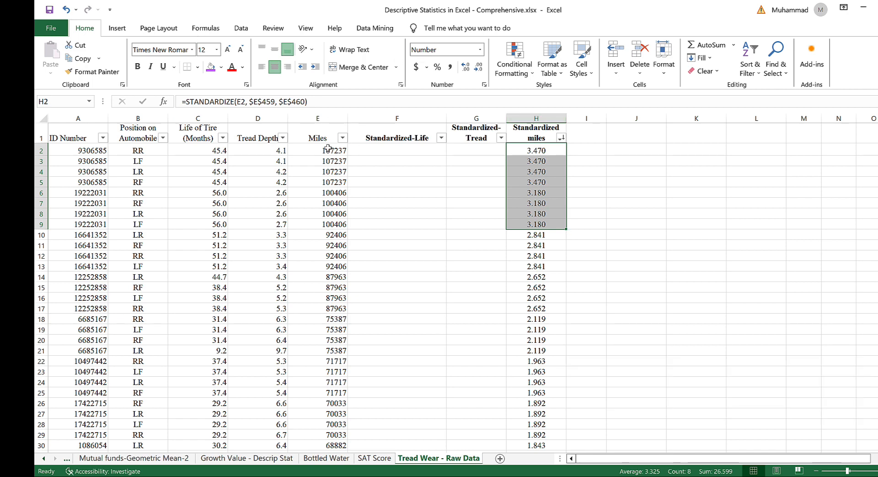
click(331, 147)
drag(330, 150, 535, 224)
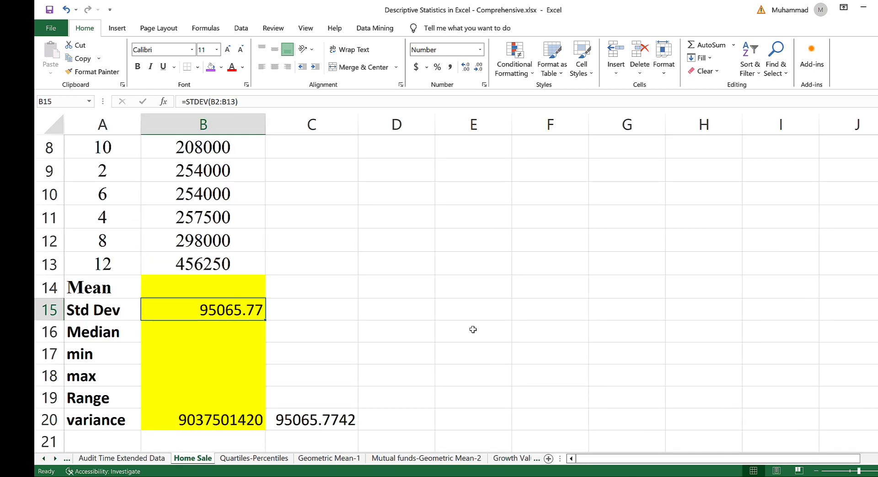
Step: Insert a Box and Whisker chart of the selling prices in B2:B13 on the Home Sale sheet
scroll(473, 329, up, 3)
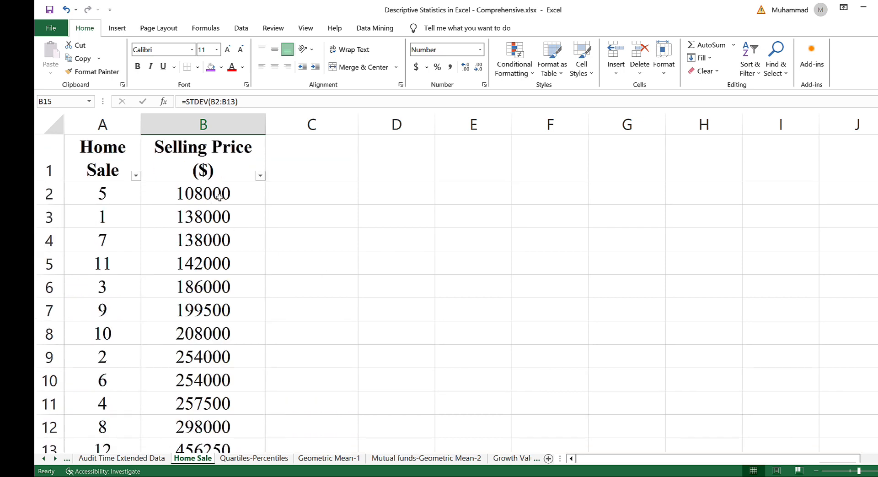
click(219, 194)
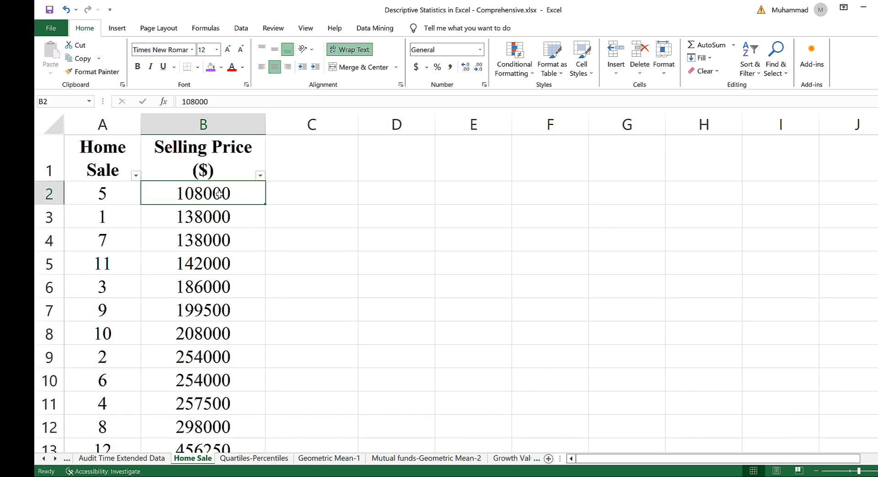
key(ctrl+shift+Down)
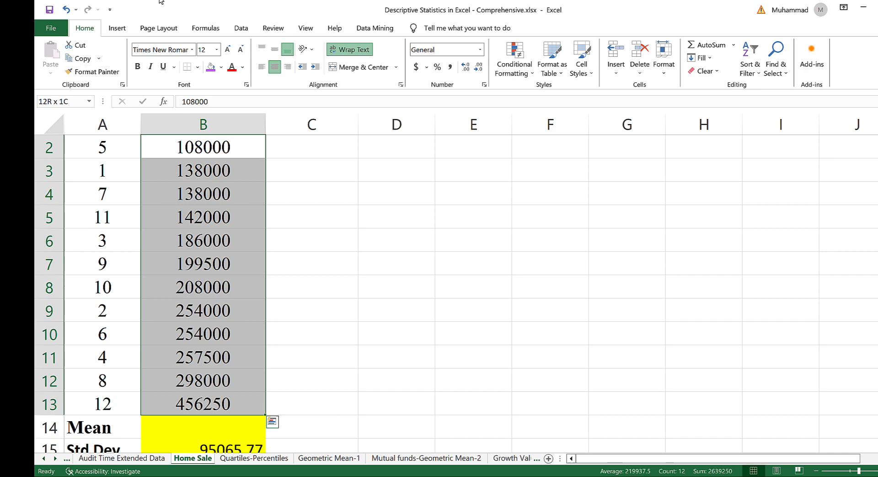
click(121, 31)
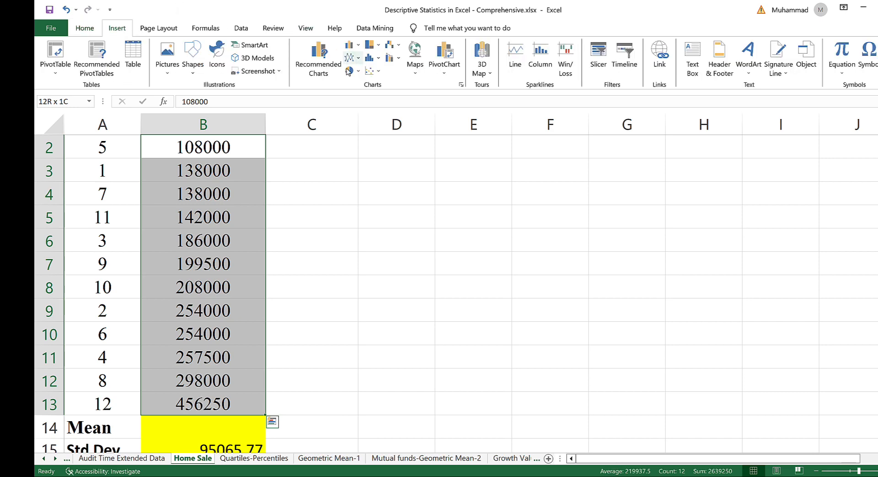
click(322, 57)
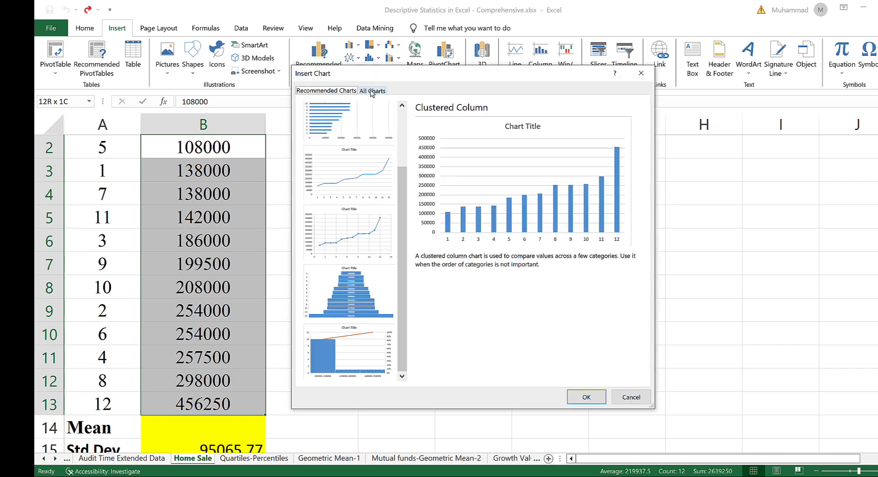
click(371, 91)
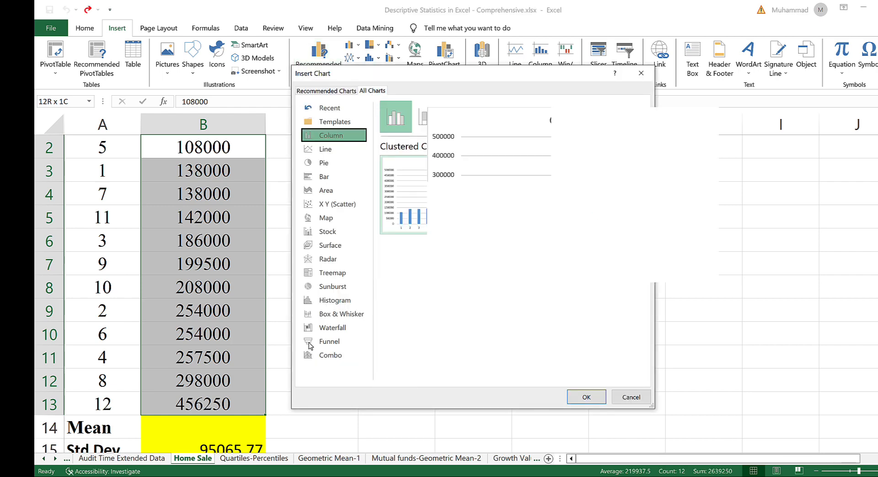
click(336, 315)
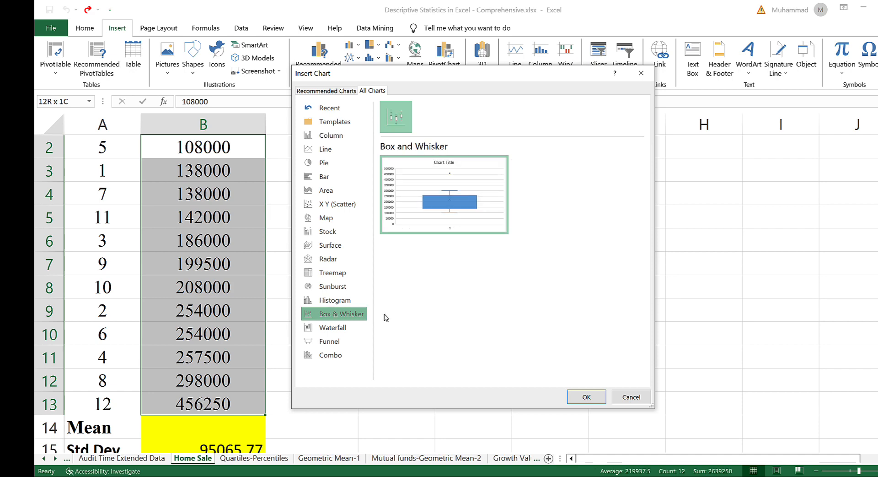
click(582, 401)
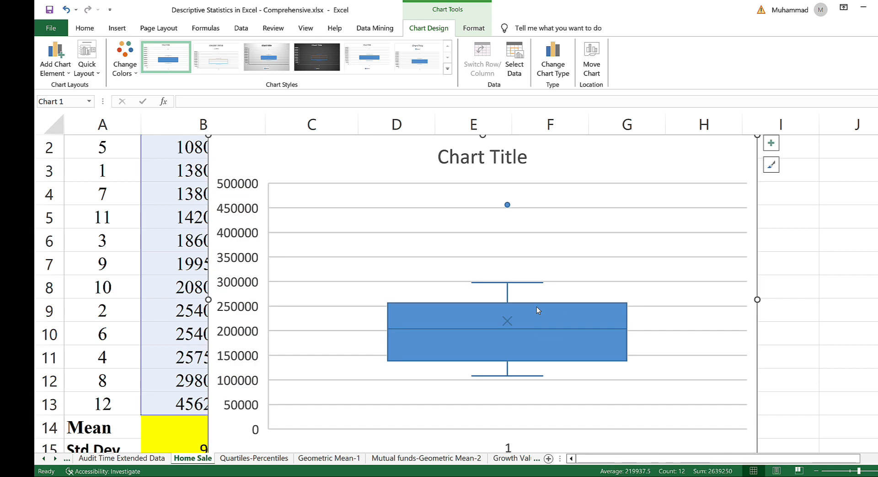
click(441, 156)
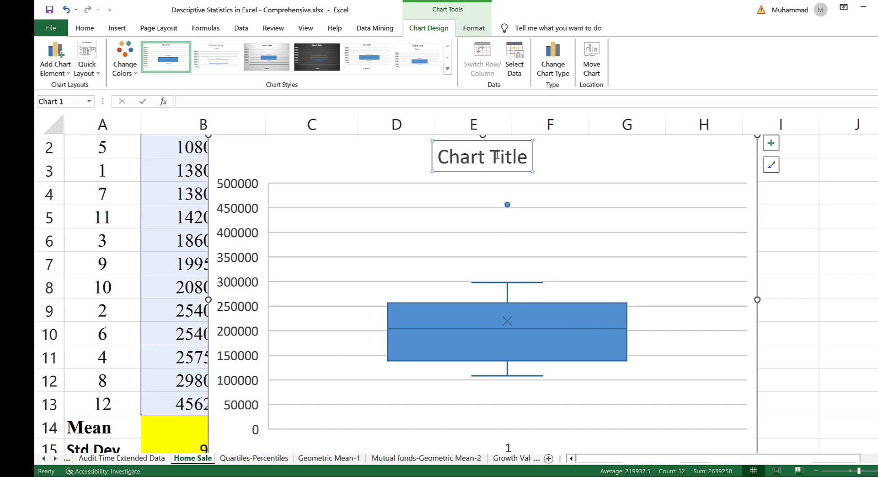
click(528, 156)
key(ctrl+shift+Right)
key(ctrl+shift+Right)
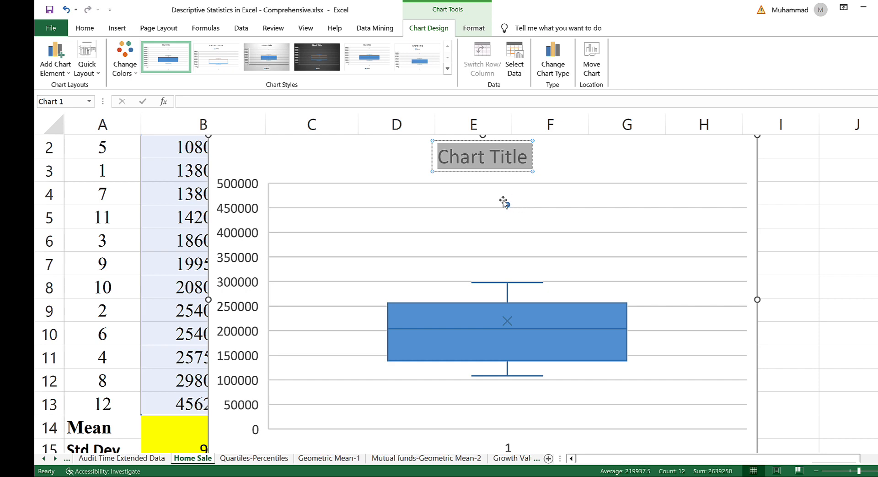
Step: Add data labels to the box plot series and move the chart clear of the selling price column
scroll(525, 221, down, 2)
right_click(435, 293)
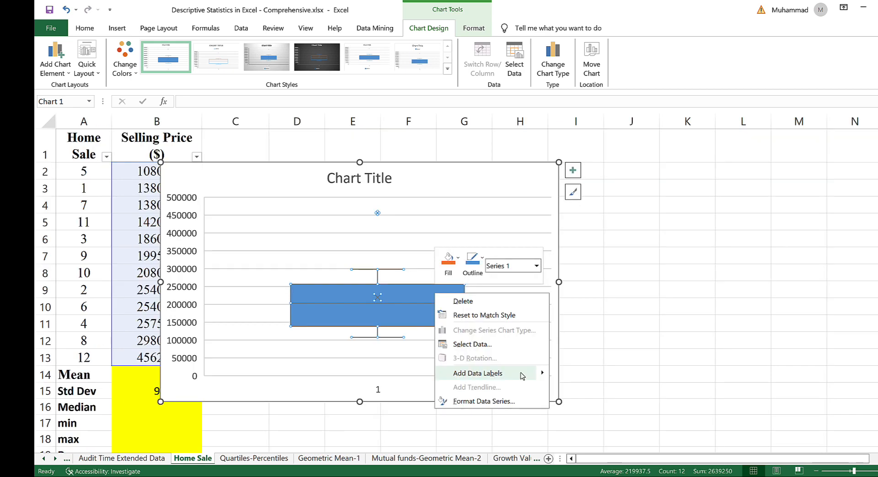
click(522, 374)
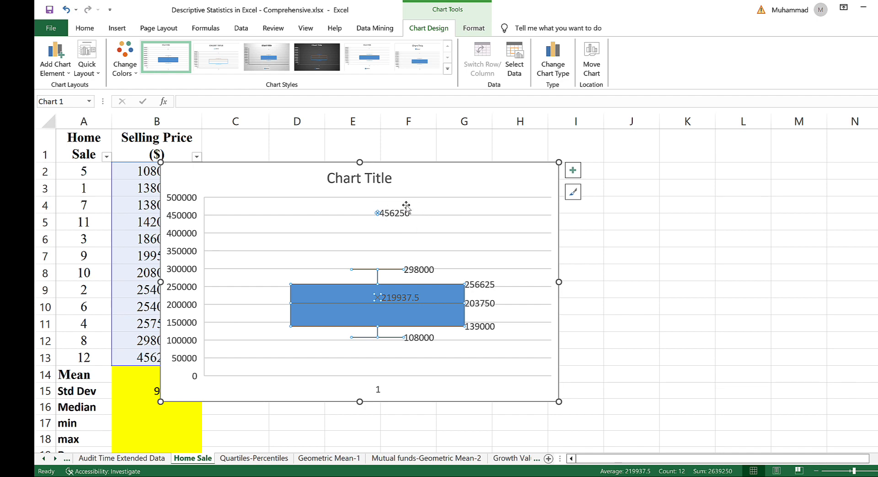
drag(426, 390, 518, 394)
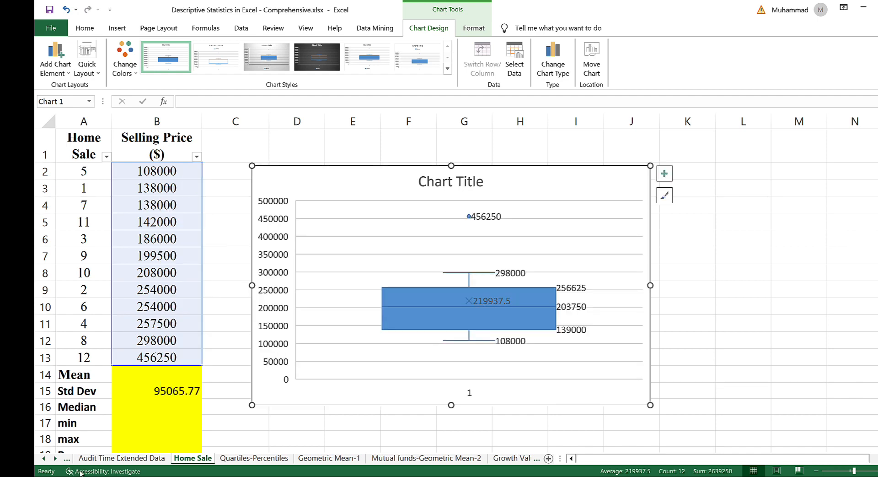
Step: Insert a markers-only scatter chart of A1:B15 on the Bottled Water sheet and select its vertical axis
click(56, 457)
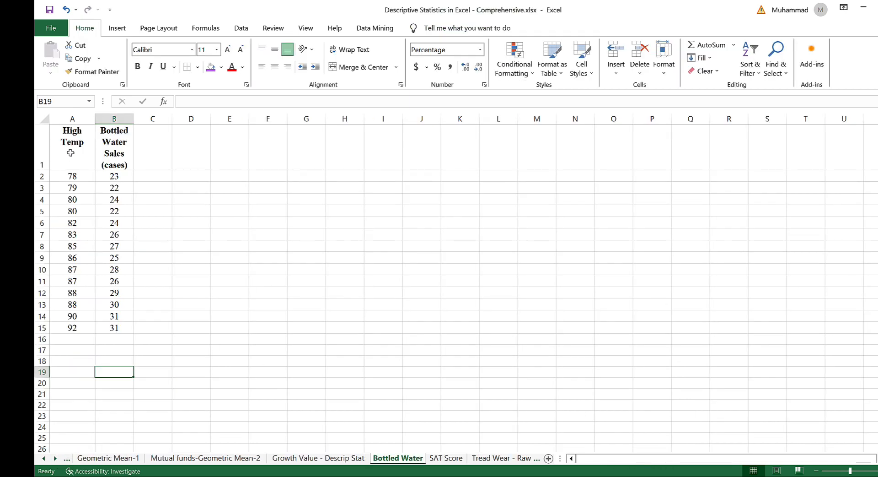
click(84, 143)
drag(118, 178, 118, 329)
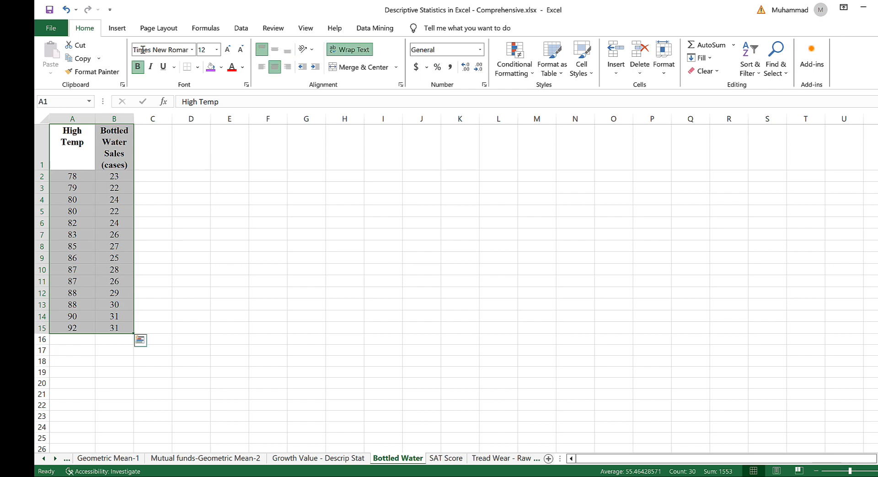
click(117, 28)
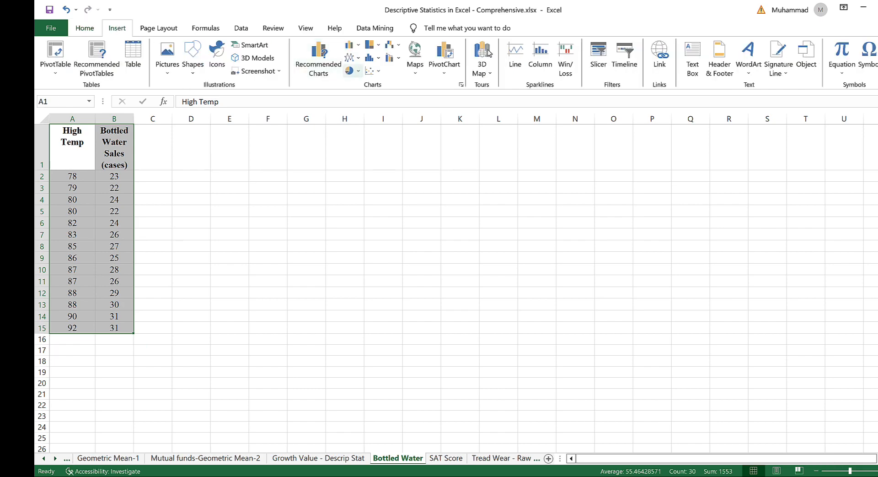
click(373, 73)
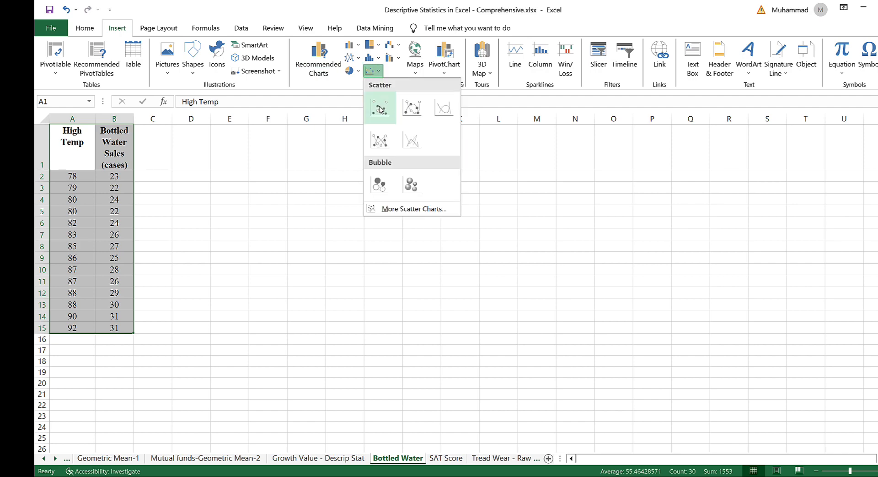
click(379, 108)
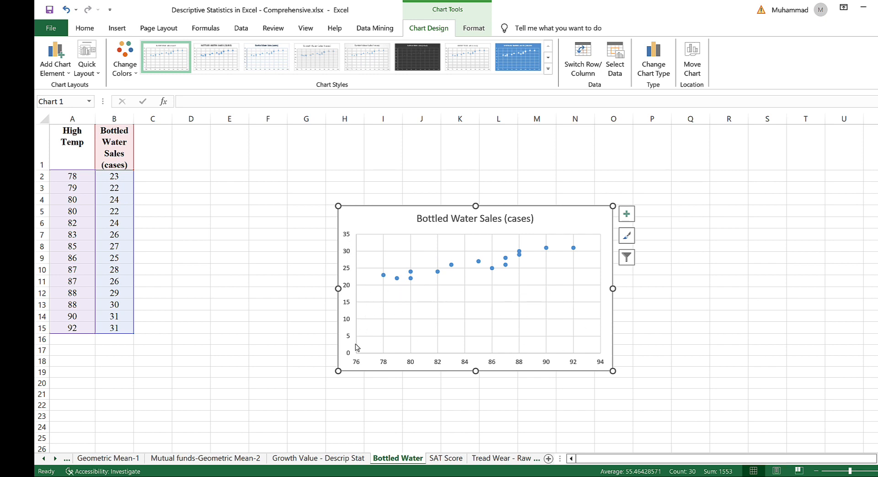
click(348, 290)
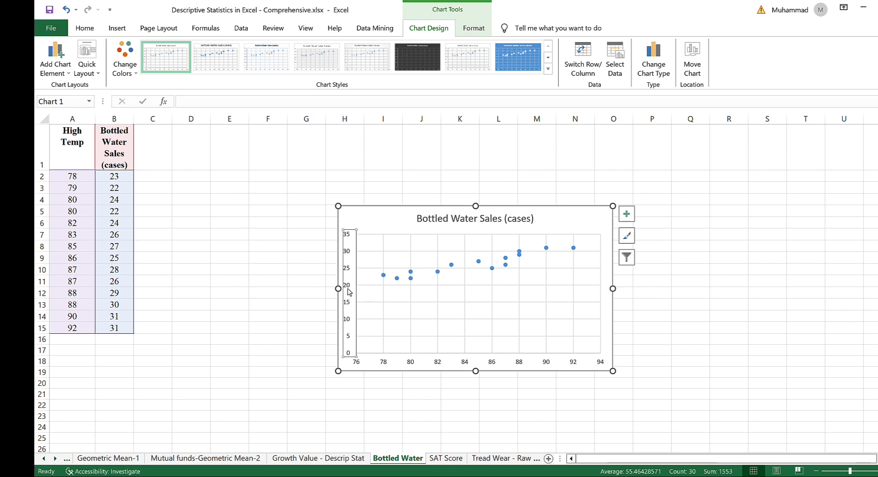
Step: Set the scatter chart's vertical axis minimum to 20 and apply the dark background chart style
right_click(348, 289)
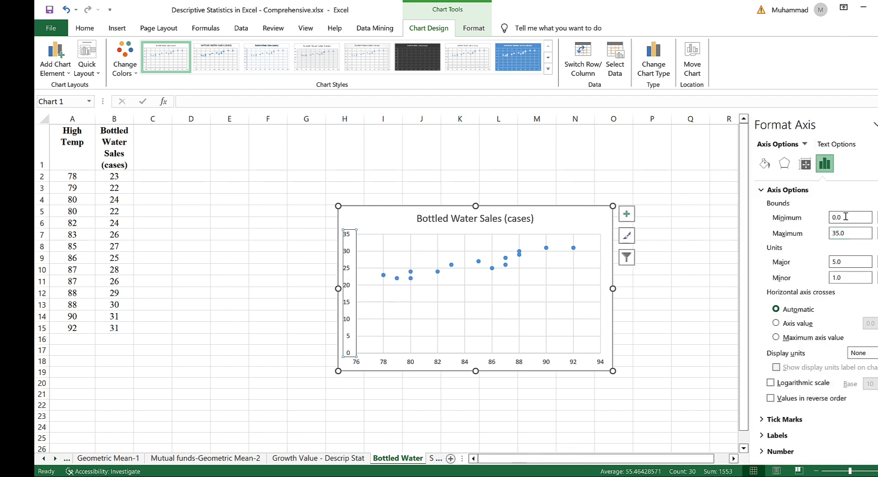
click(846, 216)
text(2)
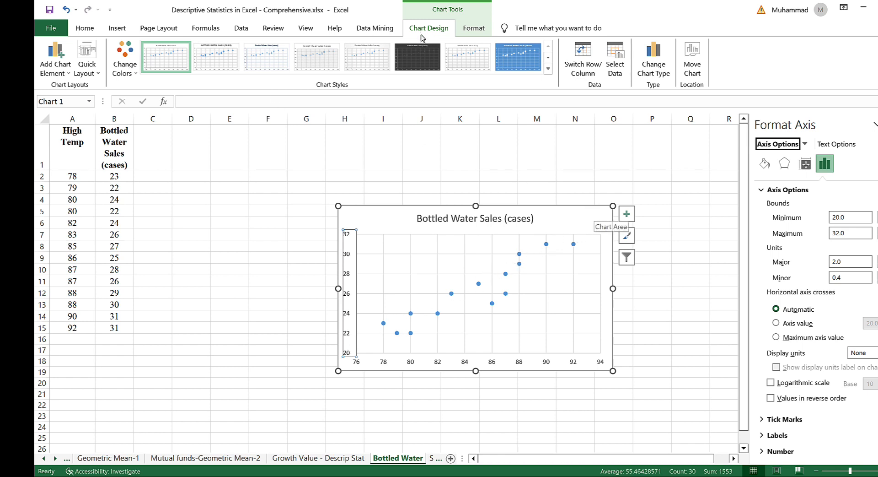
click(418, 55)
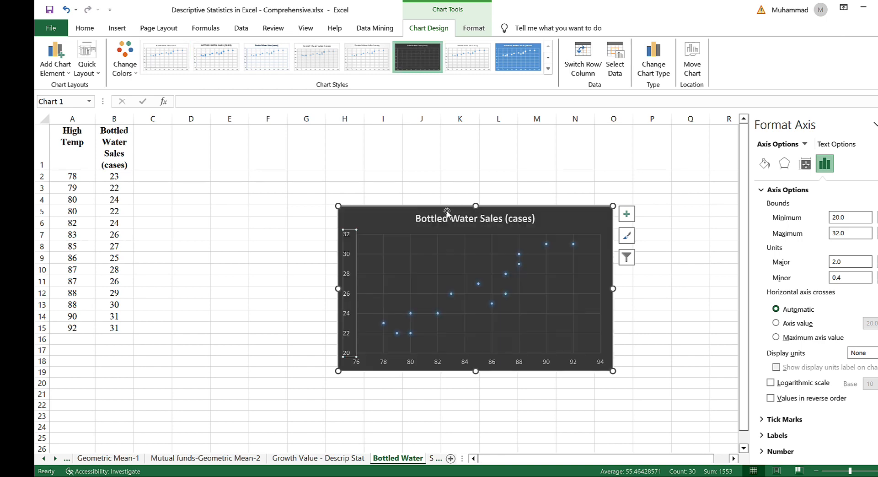
click(268, 211)
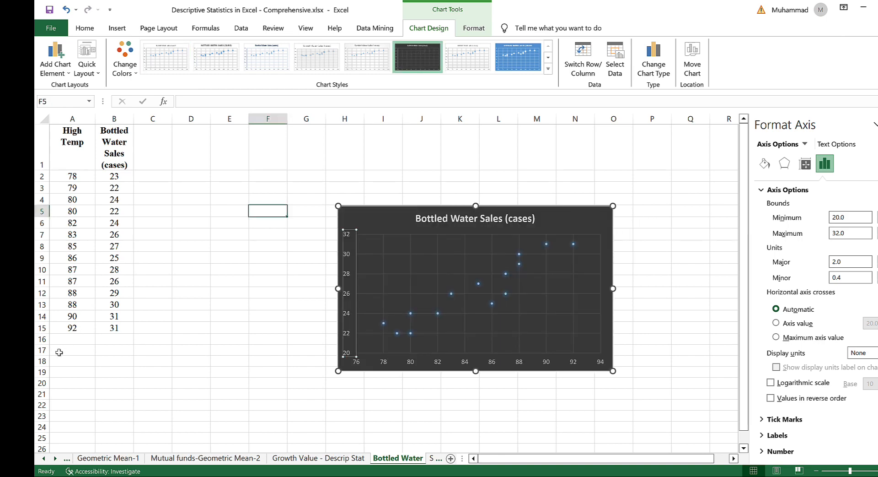
Step: Label cell A17 "Correlation" and enter =CORREL(A2:A15, B2:B15) in B17
click(68, 351)
text(Correlation)
key(Tab)
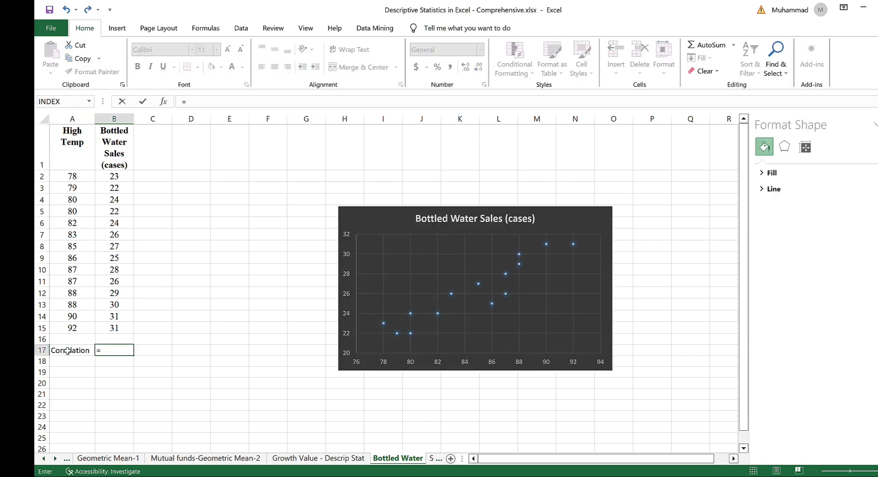
text(=COR)
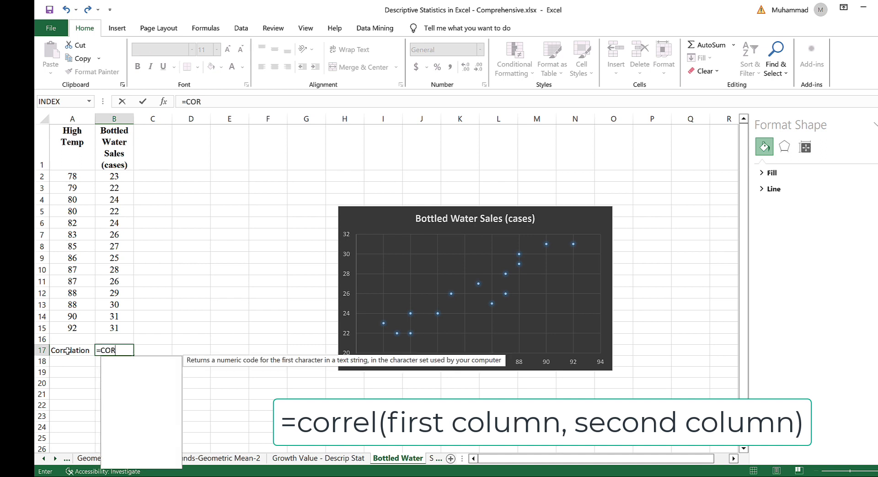
text(REL()
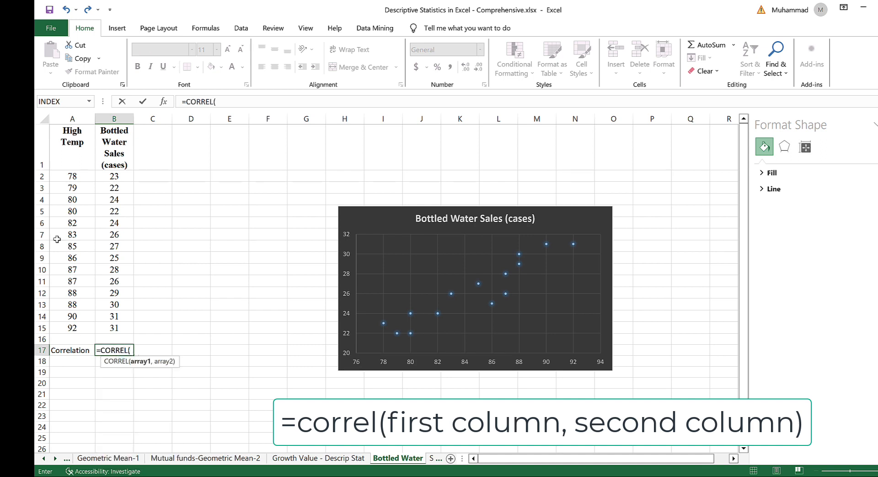
click(72, 176)
key(ctrl+shift+Down)
text(,)
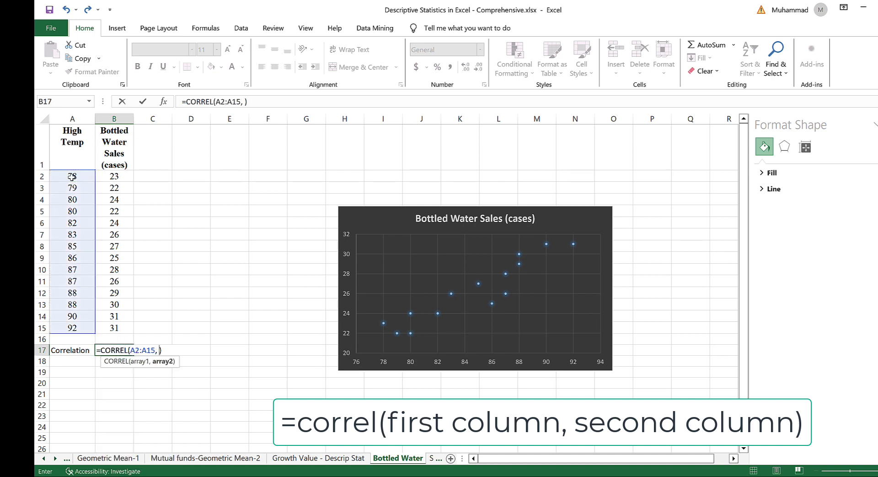
click(109, 176)
key(ctrl+shift+Down)
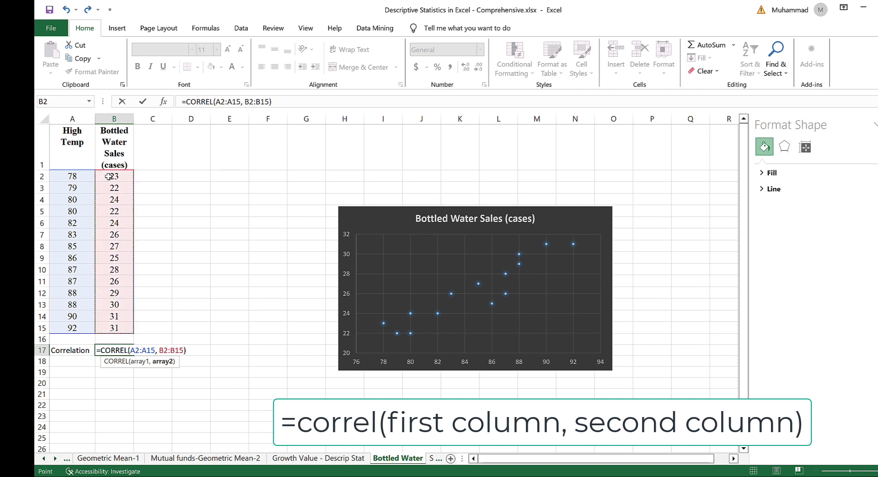
key(Return)
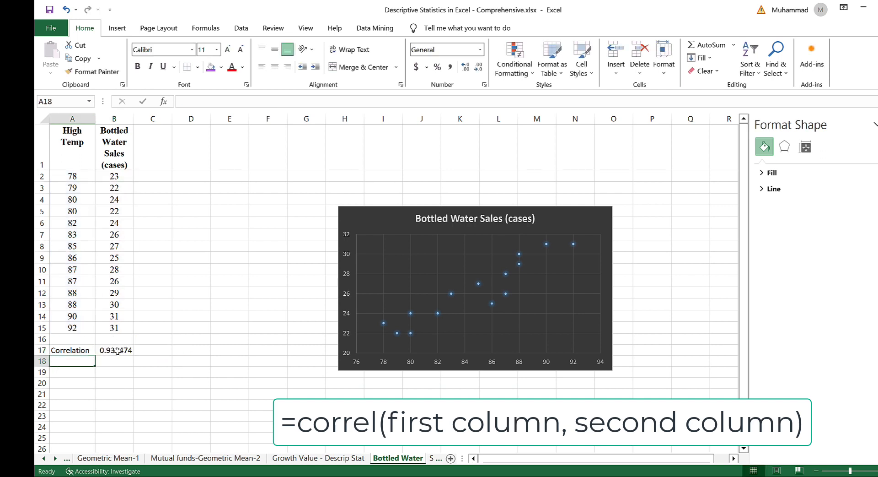
Step: Format the correlation result in B17 as a percentage with two decimal places
click(118, 350)
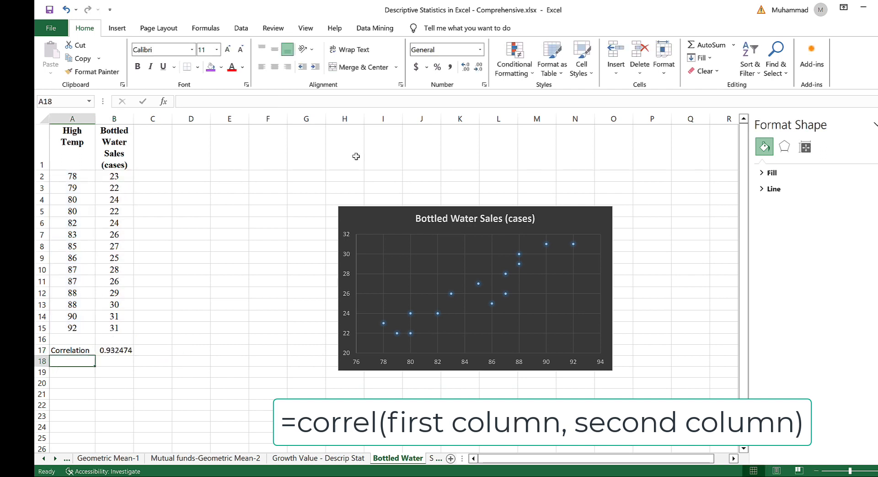
click(437, 67)
click(466, 68)
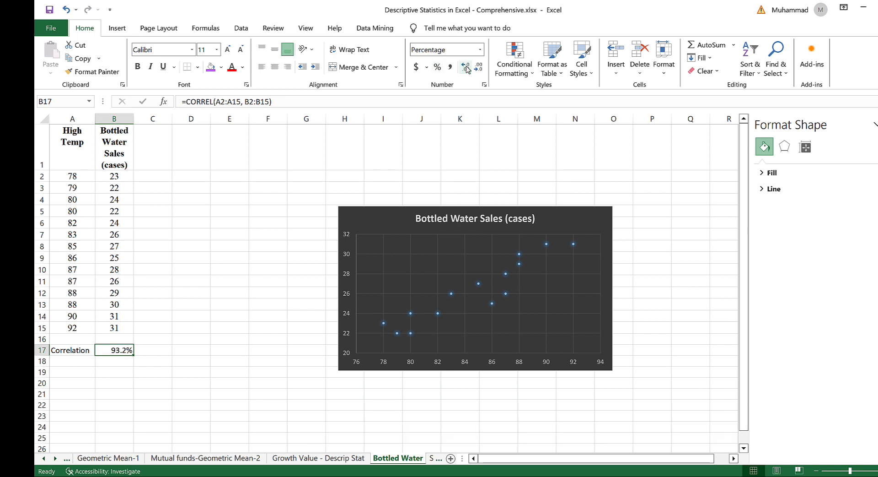
click(466, 68)
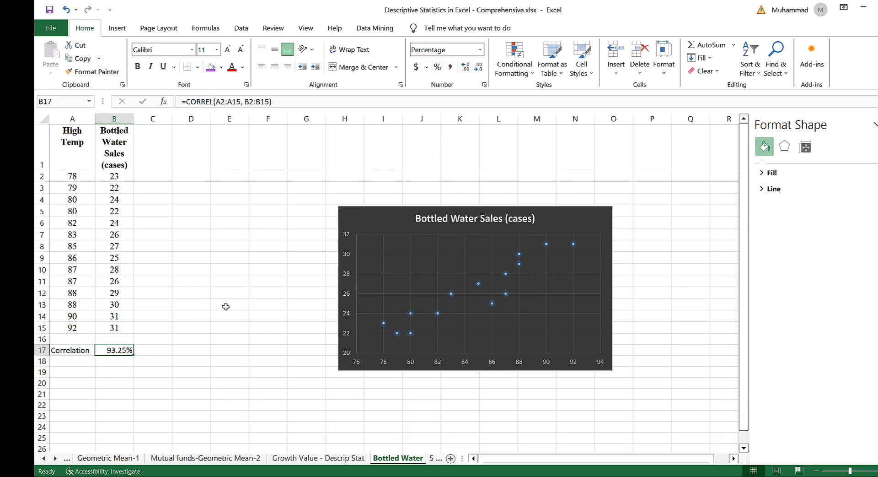